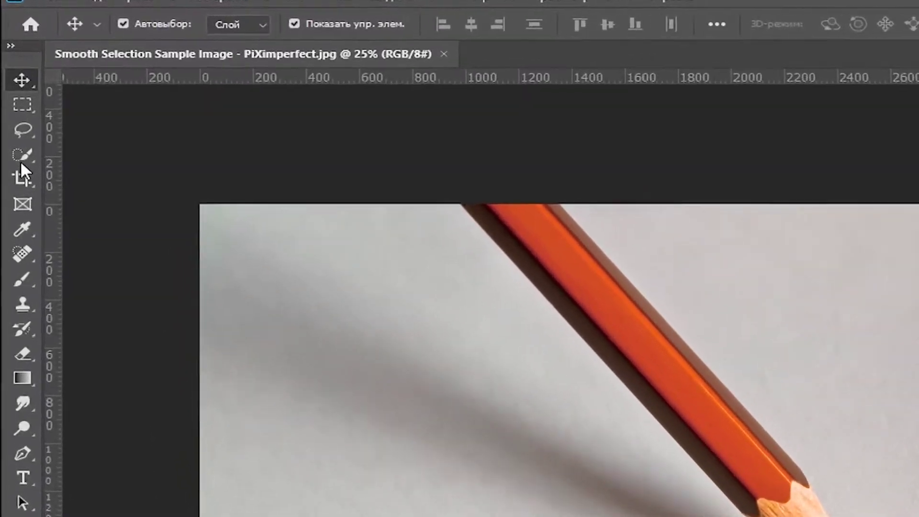
- Select the pencil's painted body and the start of its wood with the Quick Selection tool at an 87 px brush size
left_click(17, 106)
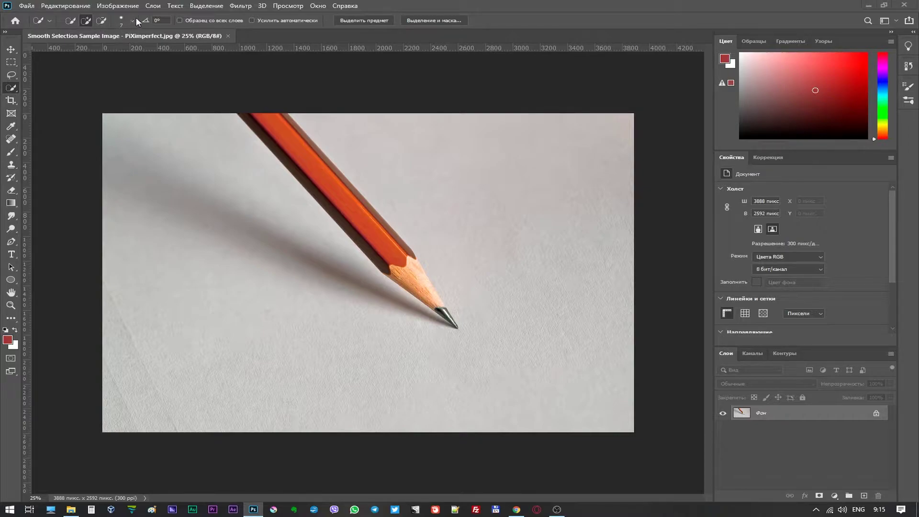
left_click(133, 20)
left_click_drag(74, 49, 108, 48)
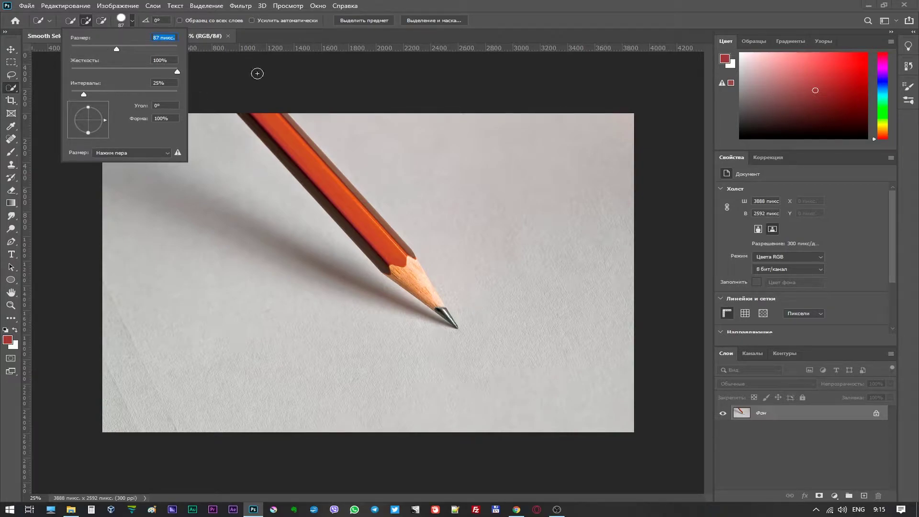
left_click(257, 74)
mouse_move(247, 102)
left_mouse_down()
mouse_move(373, 232)
mouse_move(393, 270)
mouse_move(428, 289)
left_mouse_up()
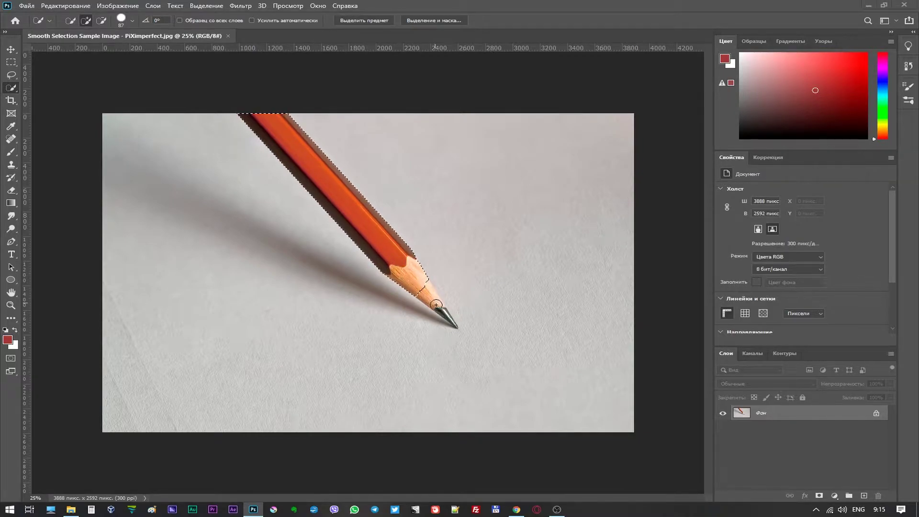
- Extend the selection over the rest of the sharpened wood down to the graphite, using a 29 px brush
scroll(474, 320, "up", 9)
scroll(474, 320, "up", 2)
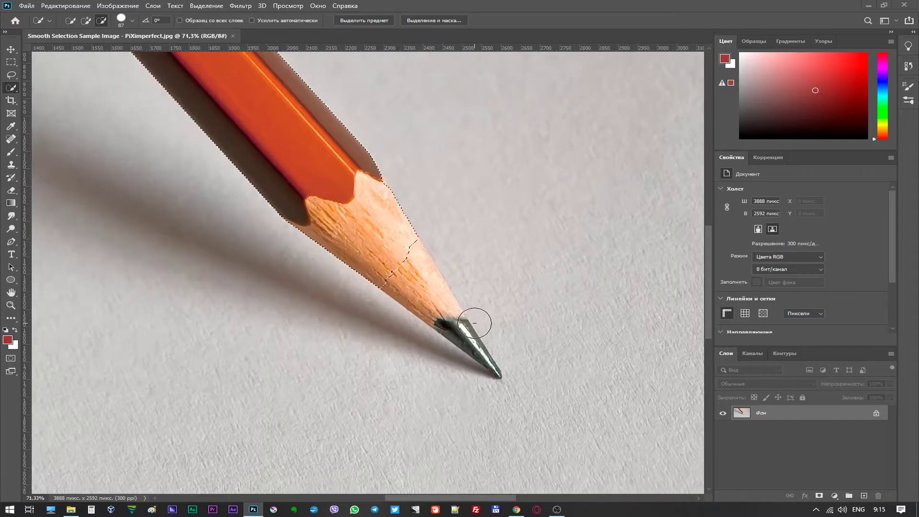
left_click(133, 20)
left_click_drag(115, 48, 99, 47)
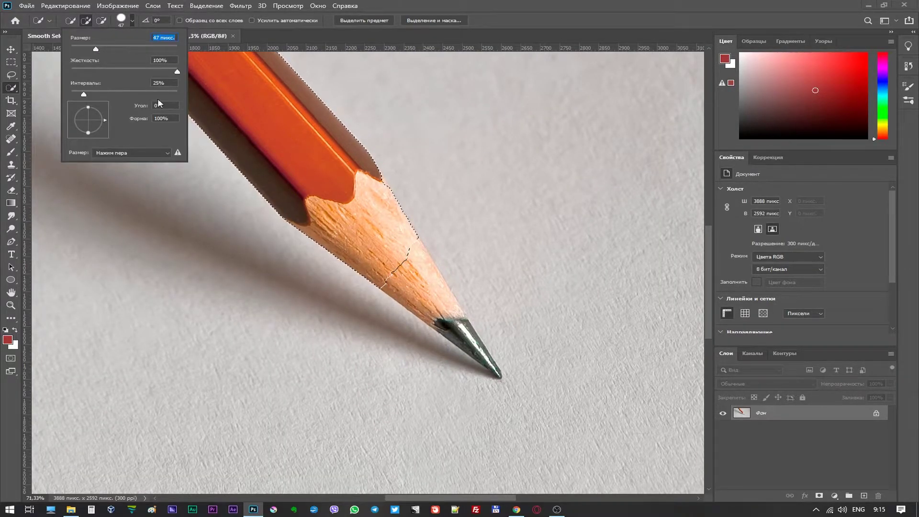
left_click(86, 49)
left_click_drag(400, 258, 433, 298)
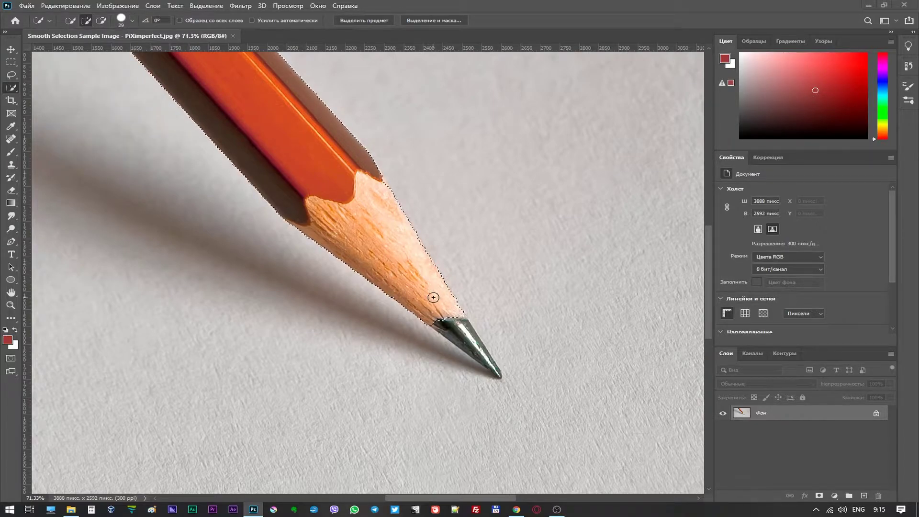
- Add the graphite tip to the selection with the brush size reduced to 13 px
left_click(131, 20)
left_click_drag(83, 48, 77, 48)
left_click_drag(446, 316, 493, 368)
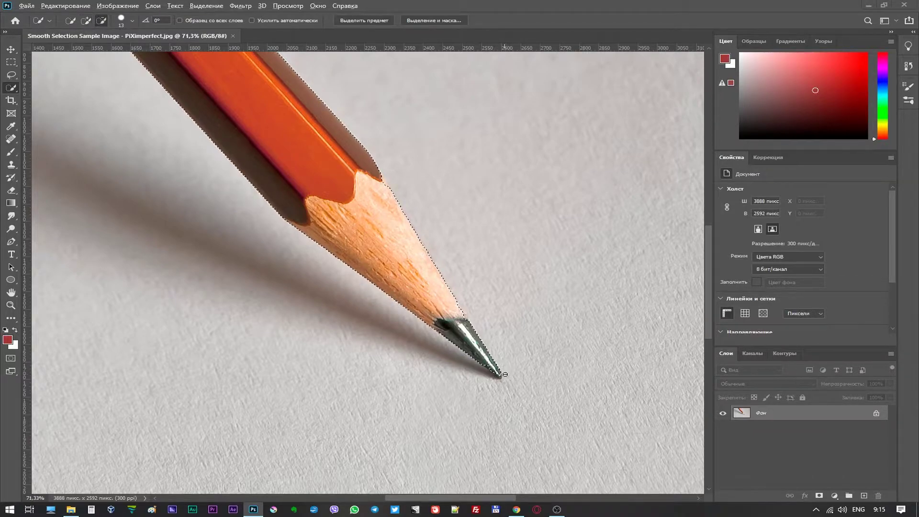
- Add the missed end of the graphite tip and the edge where the graphite meets the wood to the selection
scroll(498, 369, "up", 5)
scroll(481, 364, "up", 2)
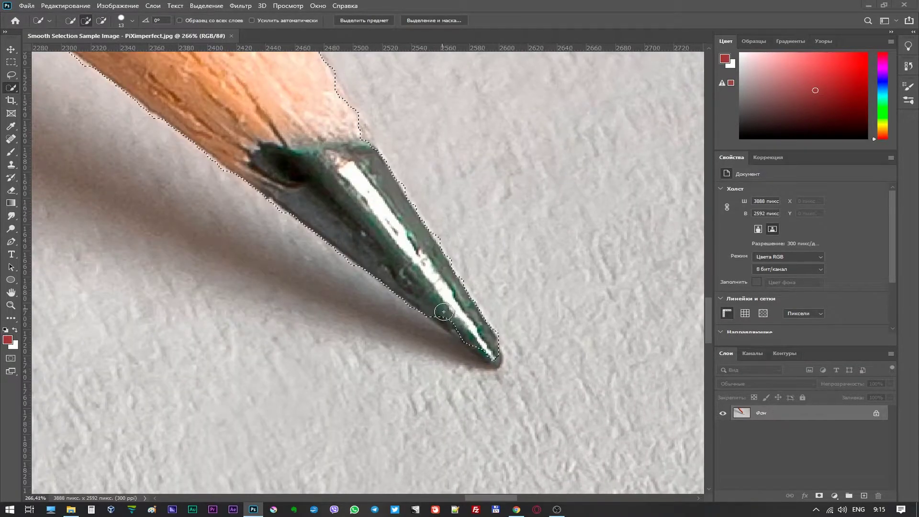
left_click_drag(483, 344, 466, 318)
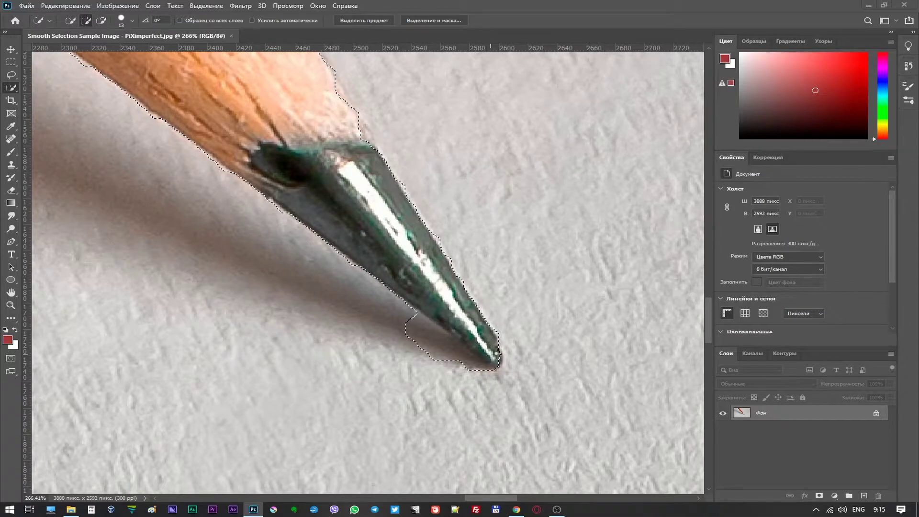
scroll(466, 318, "up", 2)
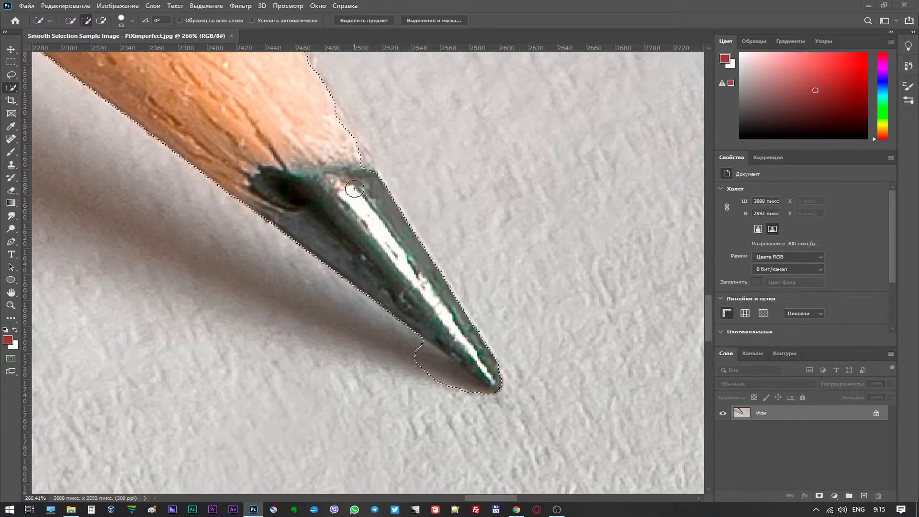
left_click_drag(366, 179, 359, 166)
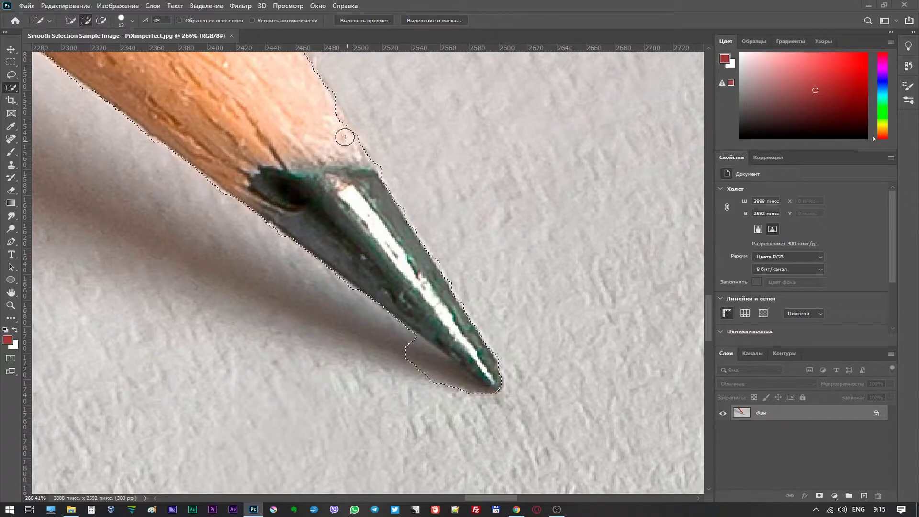
- Add the missed strip of wood beside the end of the painted body to the selection
scroll(283, 151, "up", 5)
scroll(220, 153, "up", 10)
scroll(171, 159, "left", 7)
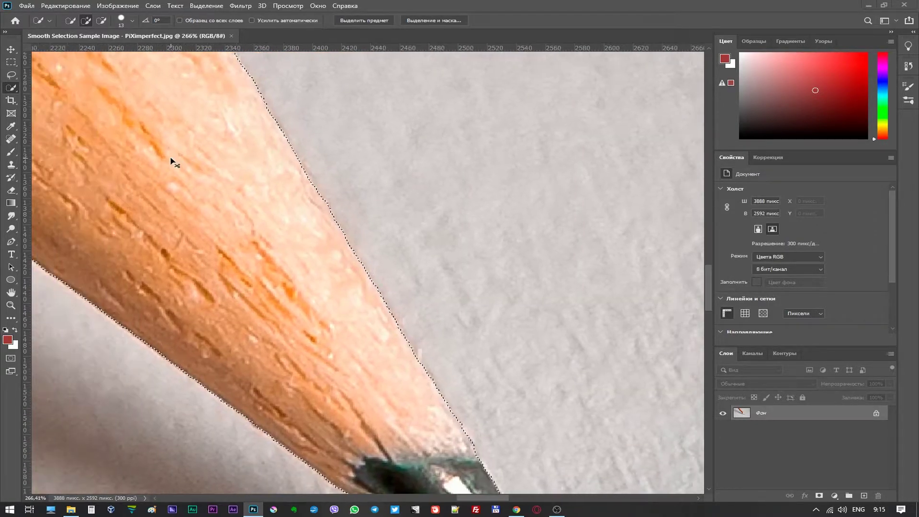
scroll(170, 159, "left", 7)
scroll(171, 158, "up", 9)
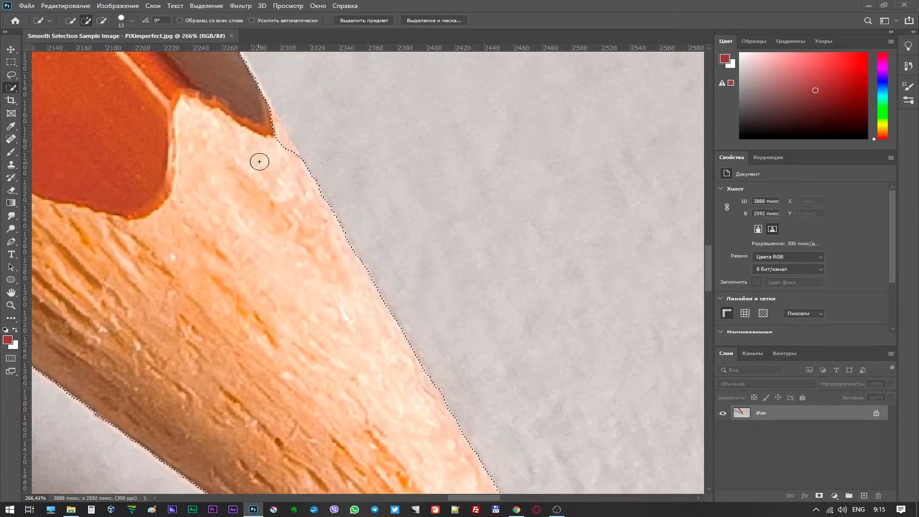
left_click_drag(281, 150, 267, 122)
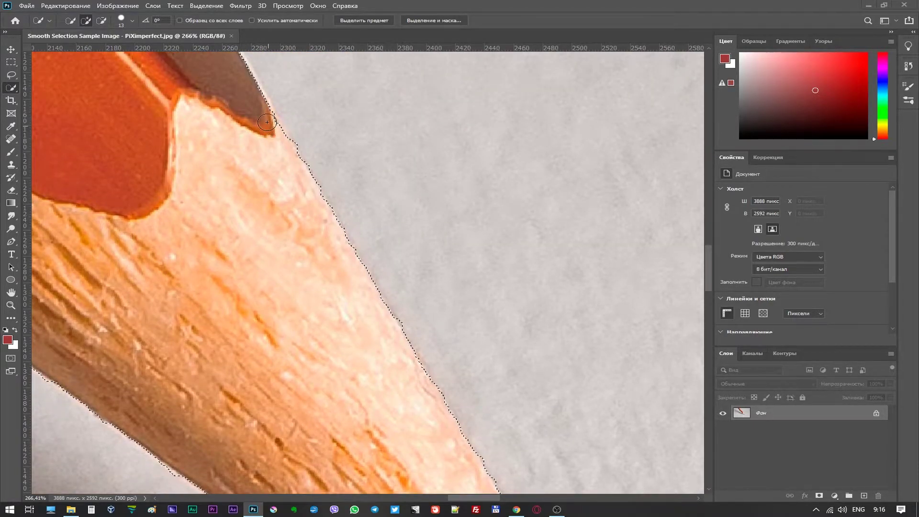
scroll(172, 178, "up", 5)
- Subtract the patch of shadow beneath the graphite tip from the selection
scroll(311, 256, "down", 6)
scroll(252, 297, "down", 13)
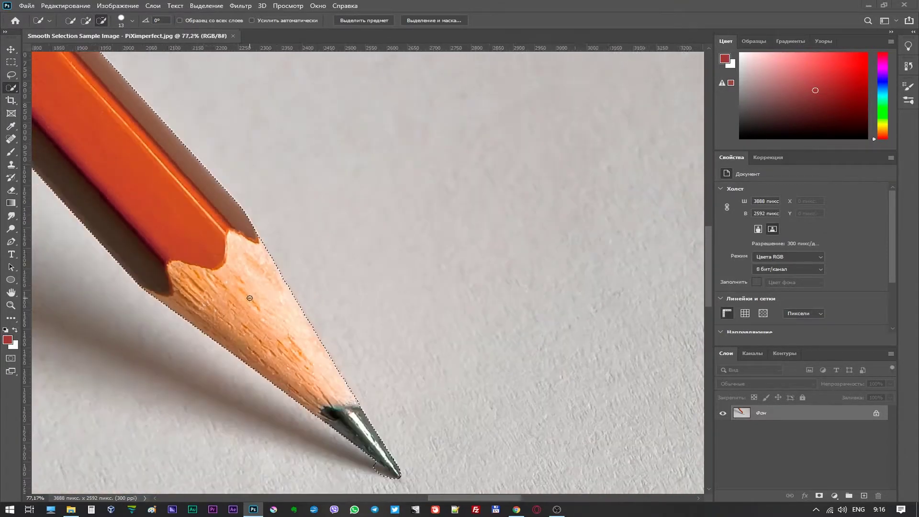
scroll(249, 298, "down", 5)
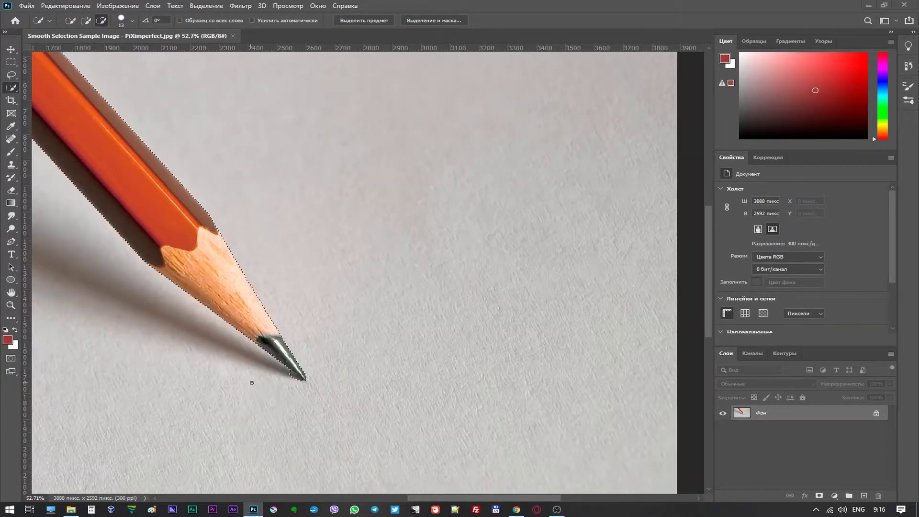
scroll(248, 381, "up", 15)
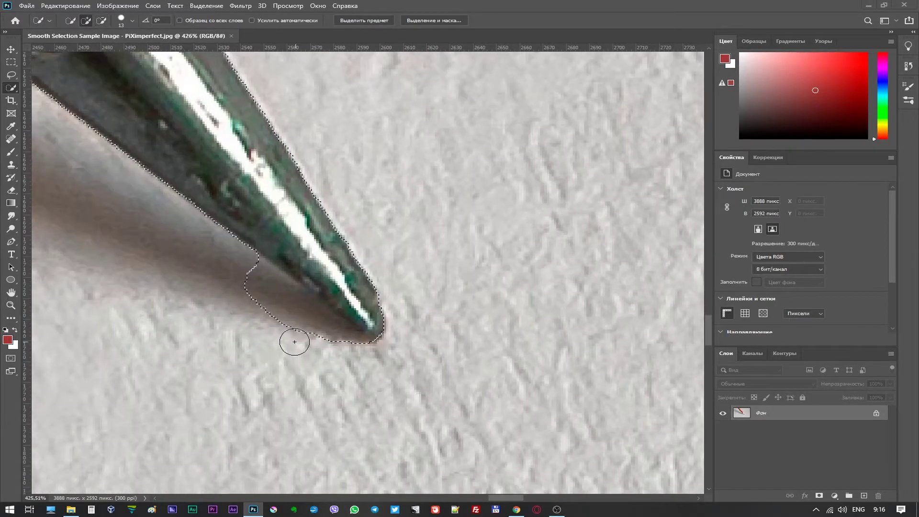
left_click(101, 21)
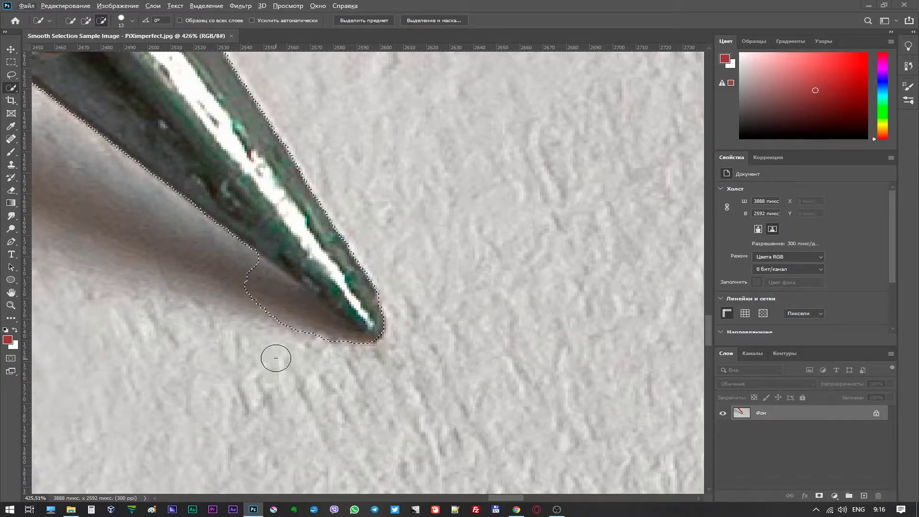
mouse_move(241, 288)
left_mouse_down()
mouse_move(231, 273)
mouse_move(304, 323)
left_mouse_up()
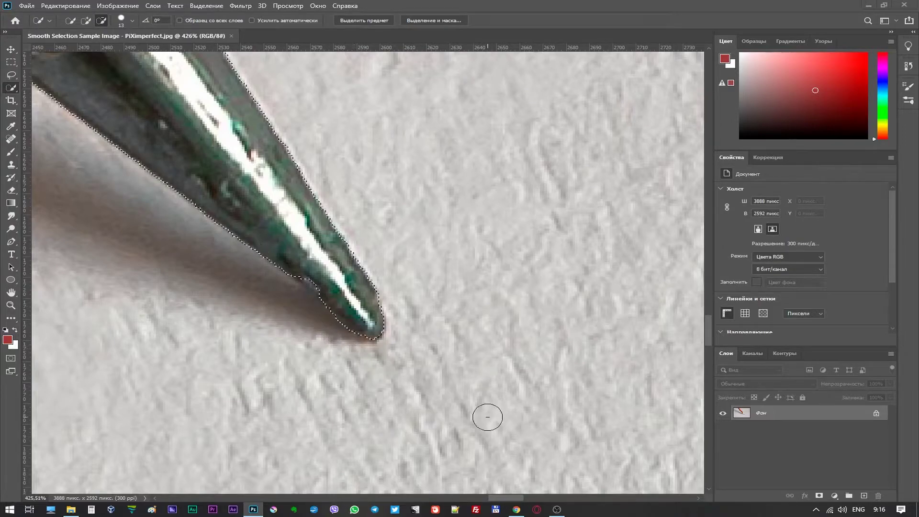
- Restore the lower edge of the graphite tip to the selection in add mode with a 5 px brush
left_click(86, 20)
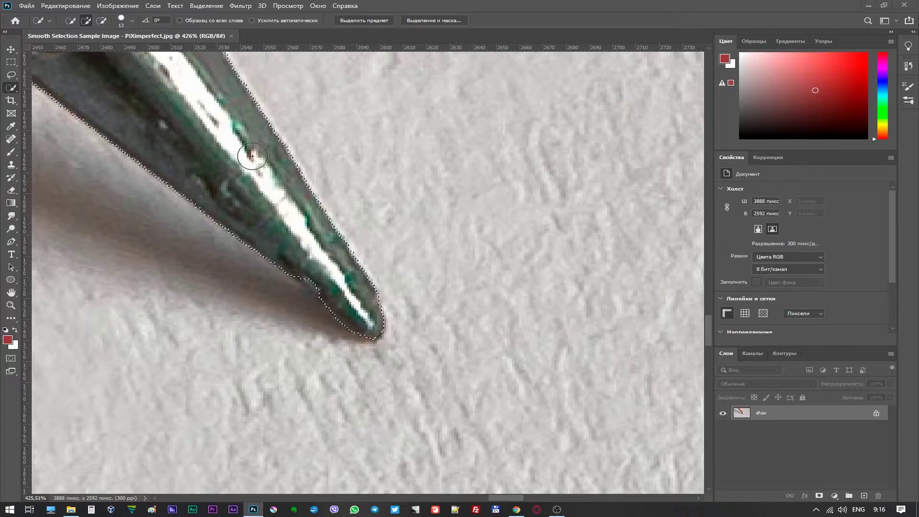
left_click(132, 20)
left_click_drag(77, 48, 74, 49)
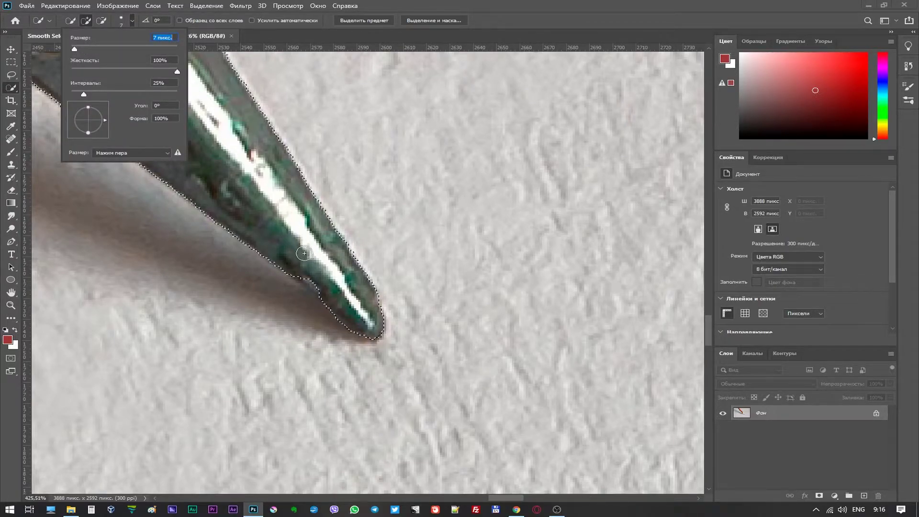
left_click_drag(75, 49, 73, 48)
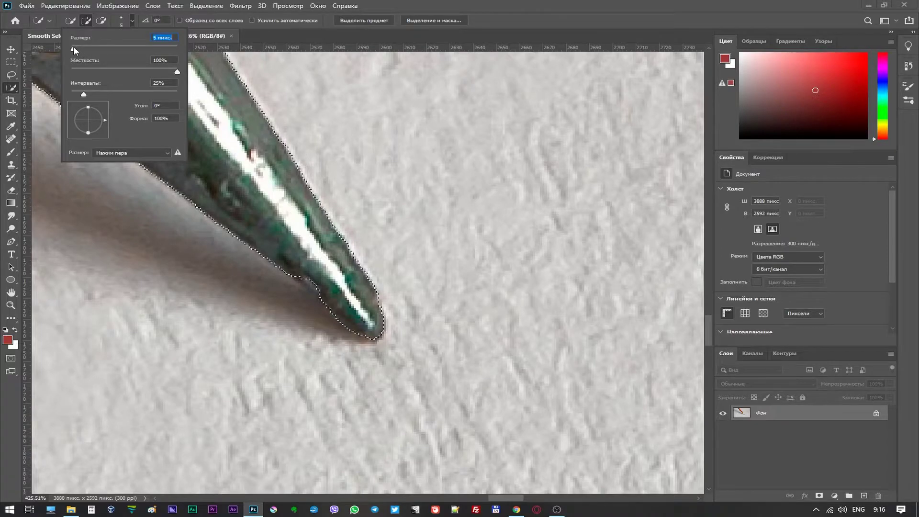
mouse_move(302, 264)
left_mouse_down()
mouse_move(324, 299)
mouse_move(366, 333)
left_mouse_up()
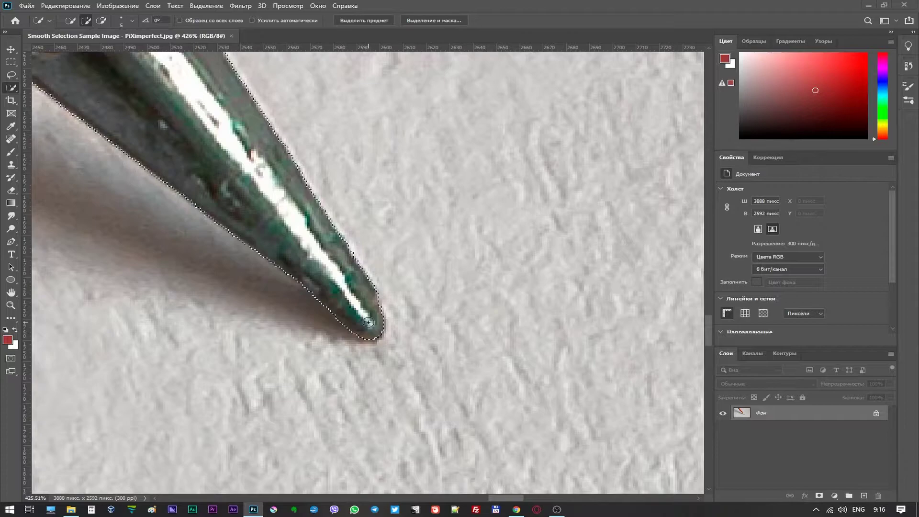
left_click_drag(303, 274, 338, 303)
- Mask the background photo layer with the pencil selection
scroll(328, 324, "down", 1)
scroll(329, 324, "down", 5)
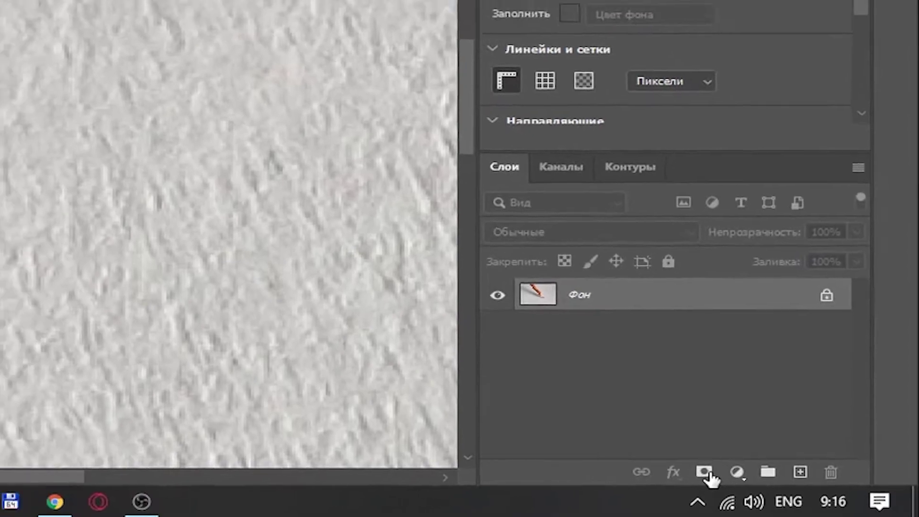
left_click(705, 472)
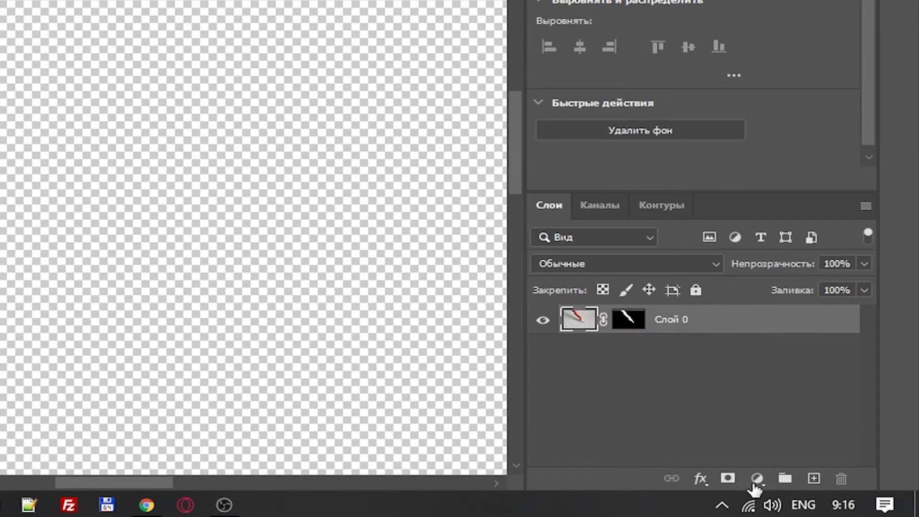
- Create a Solid Color fill layer in black (000000) and place it below the masked pencil layer
left_click(756, 478)
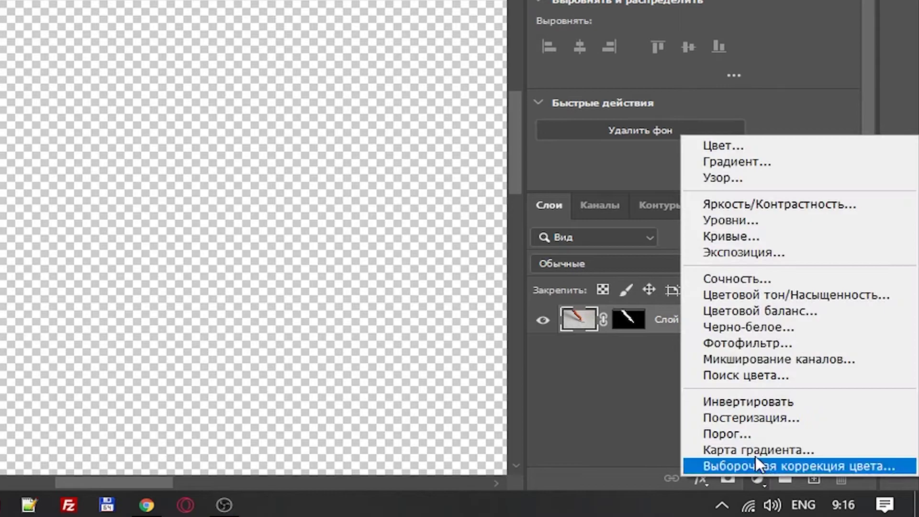
left_click(742, 148)
left_click_drag(398, 176, 534, 368)
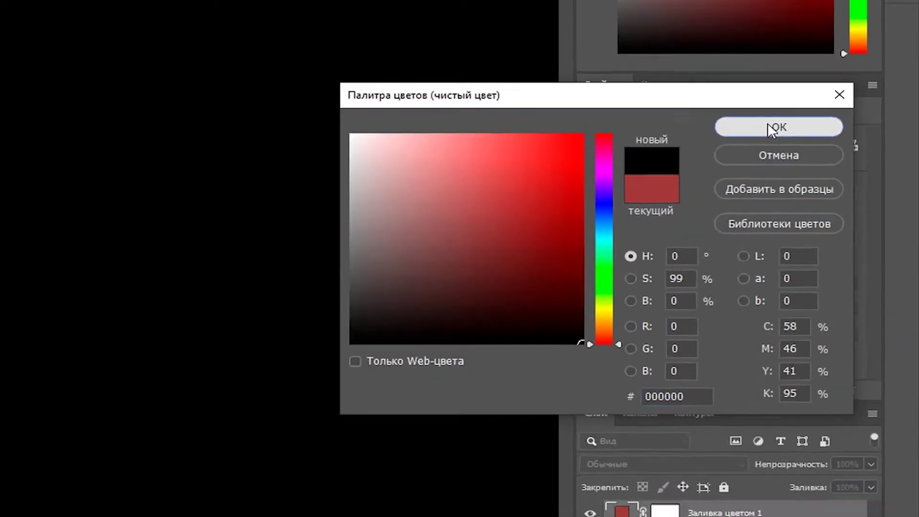
left_click(749, 107)
left_click_drag(788, 417, 787, 434)
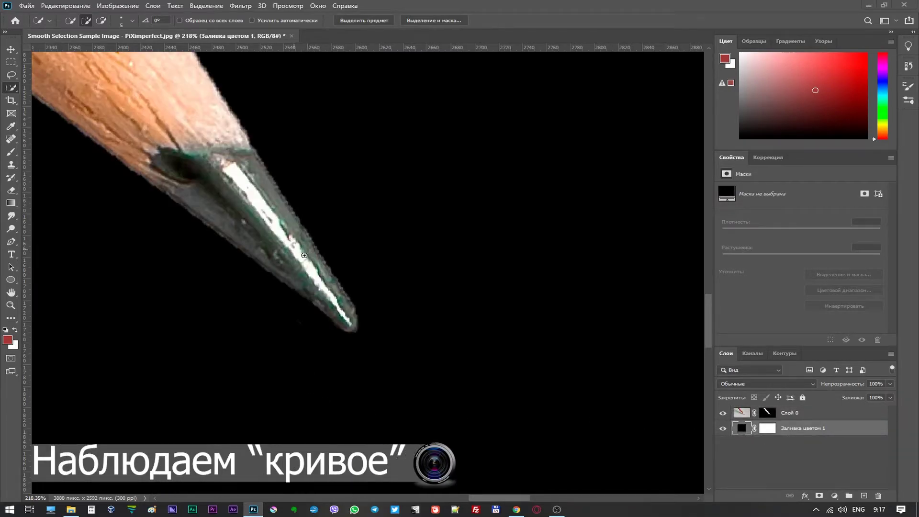
- Open the pencil layer's mask in the Select and Mask workspace
scroll(308, 293, "down", 1)
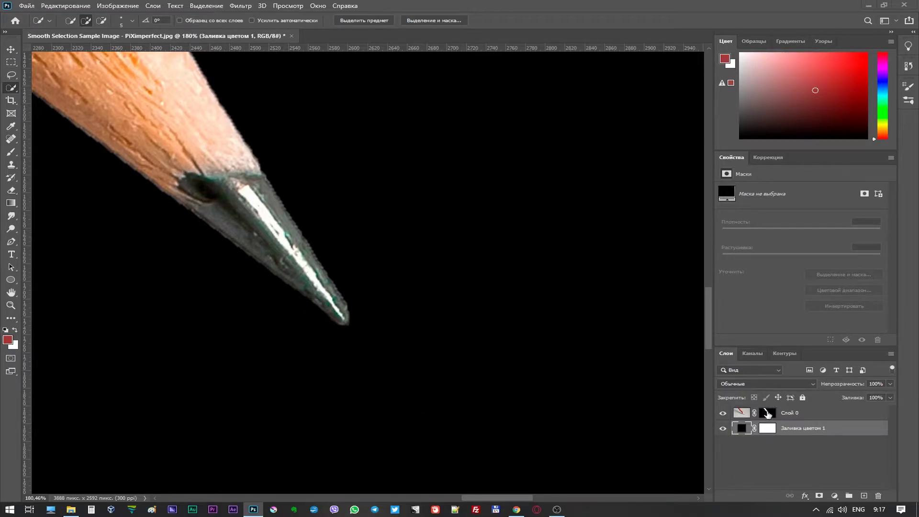
left_click(765, 413)
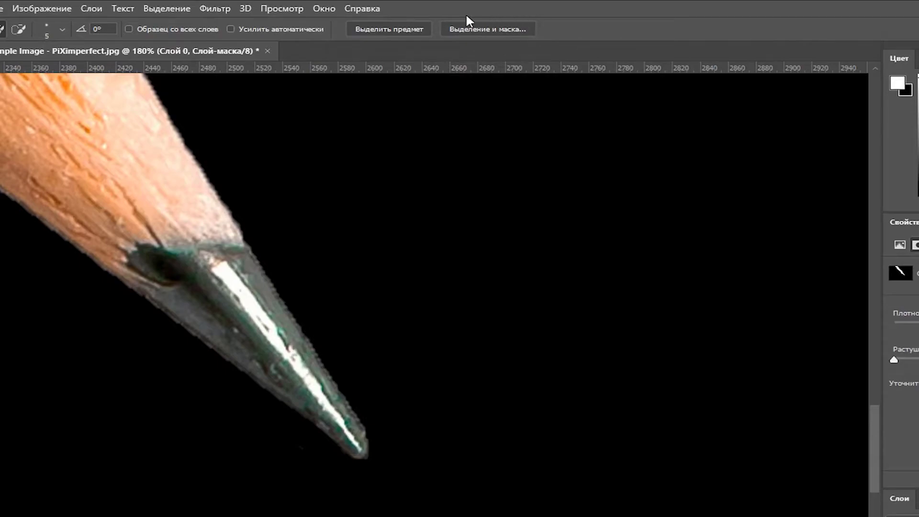
left_click(501, 29)
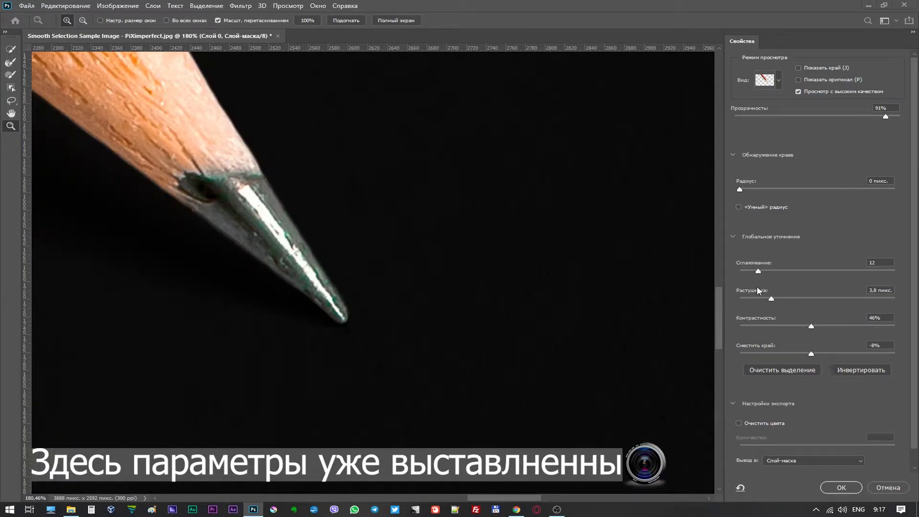
- Reset the Smooth, Feather, Contrast and Shift Edge refinements to 0
left_click_drag(756, 272, 724, 270)
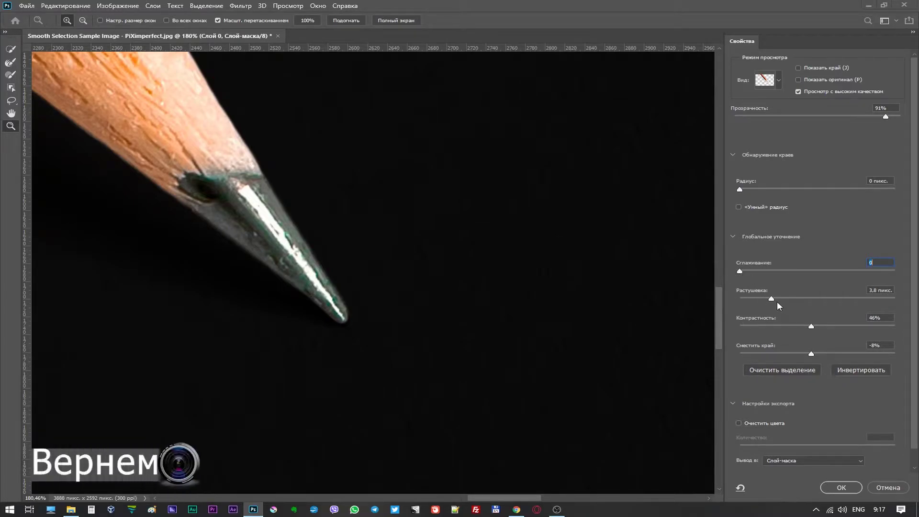
left_click_drag(770, 299, 754, 299)
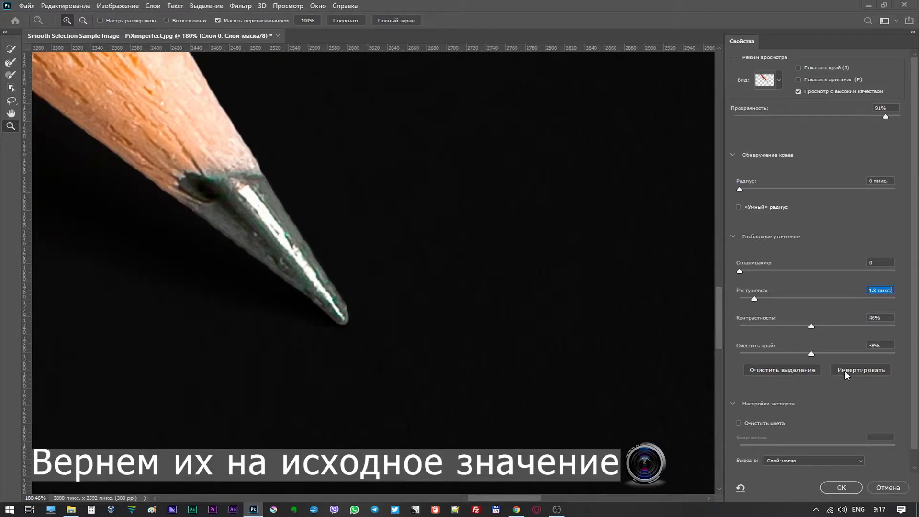
left_click_drag(754, 299, 691, 294)
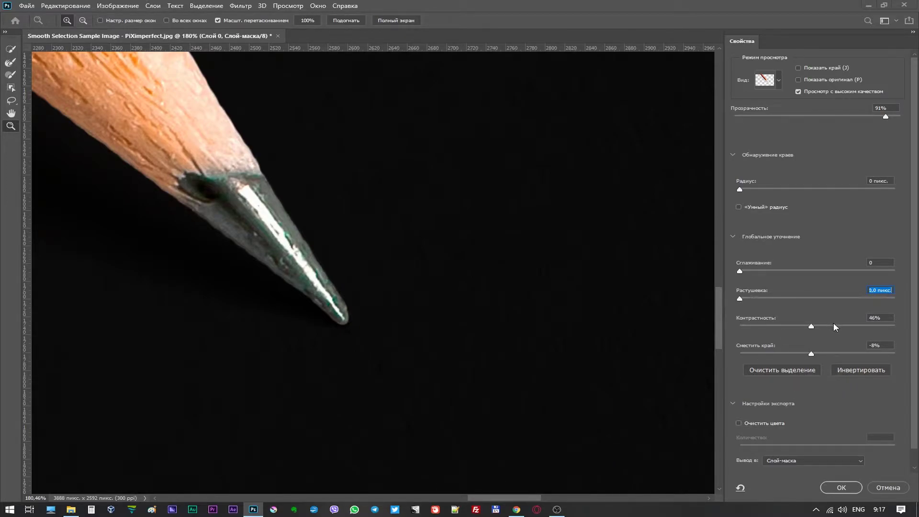
left_click_drag(811, 328, 624, 329)
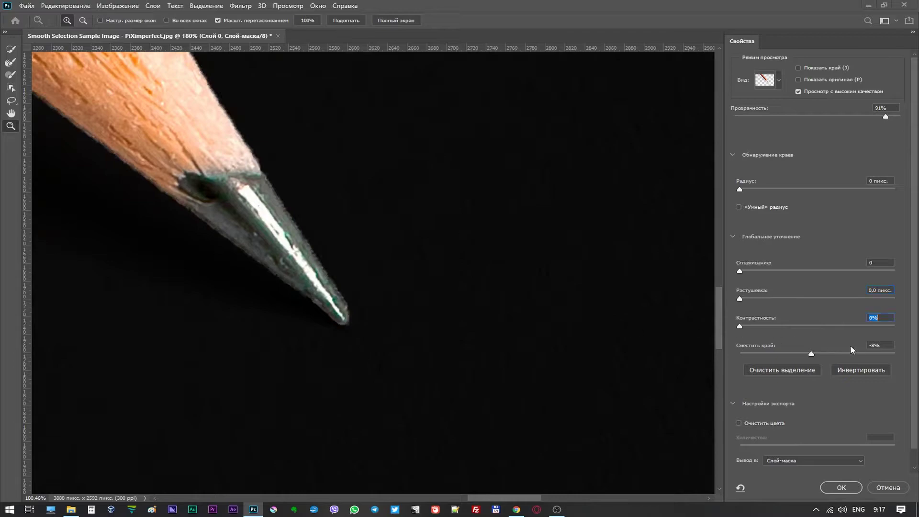
double_click(876, 344)
type("0")
key("Return")
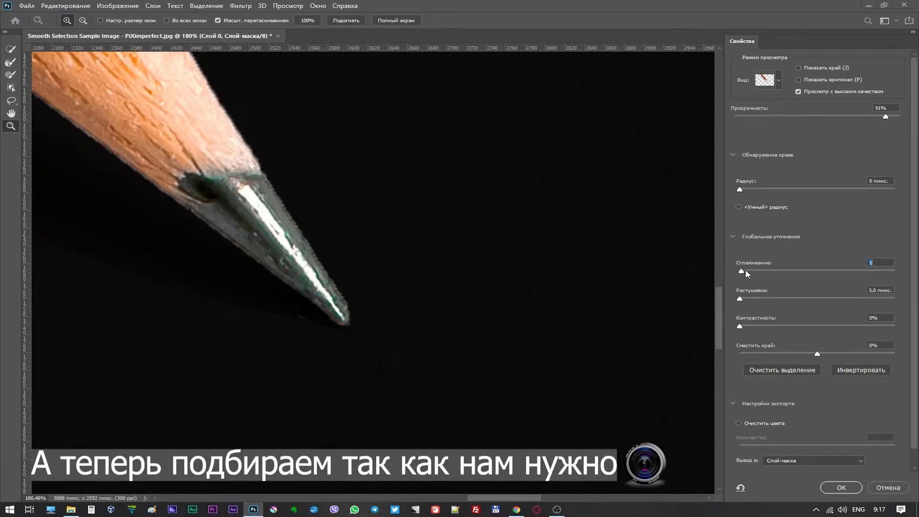
- Refine the mask edge globally with Smooth 15, Feather 4.9 px, Contrast 58% and Shift Edge -4%
left_click_drag(764, 270, 769, 270)
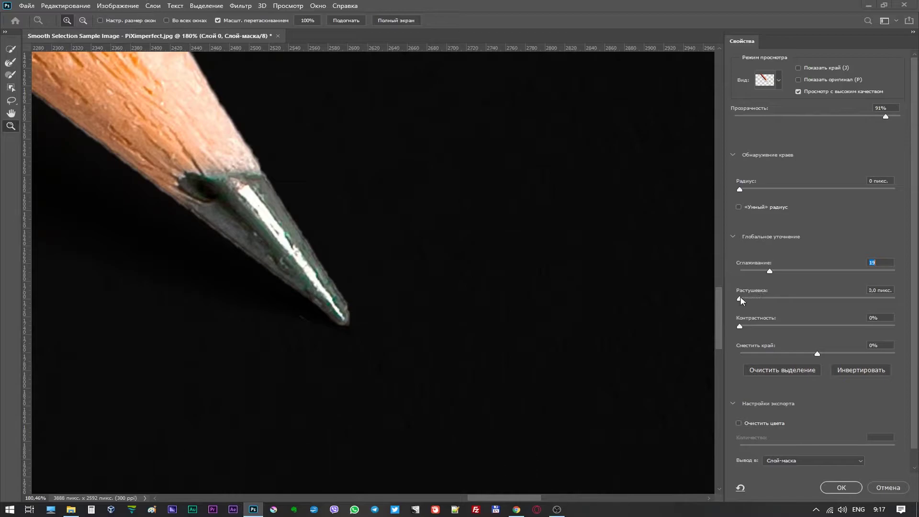
left_click_drag(740, 301, 791, 300)
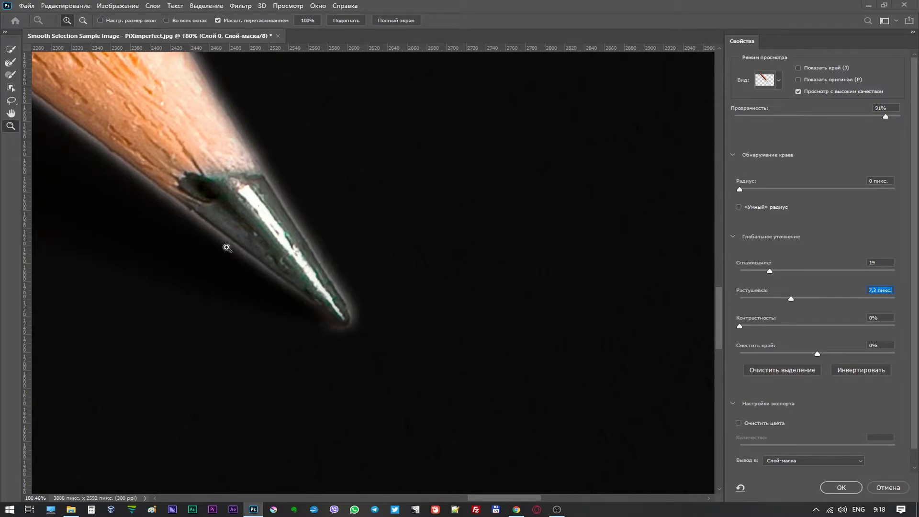
left_click_drag(740, 327, 771, 331)
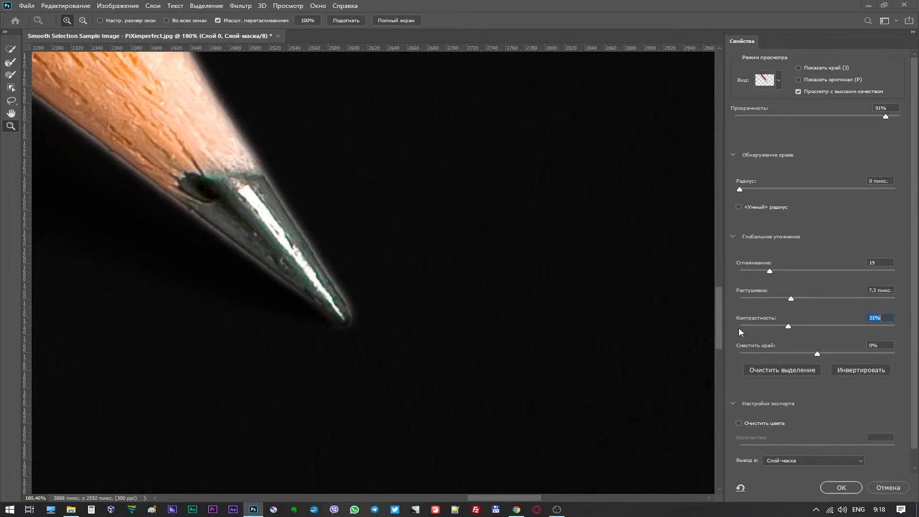
left_click_drag(791, 331, 818, 330)
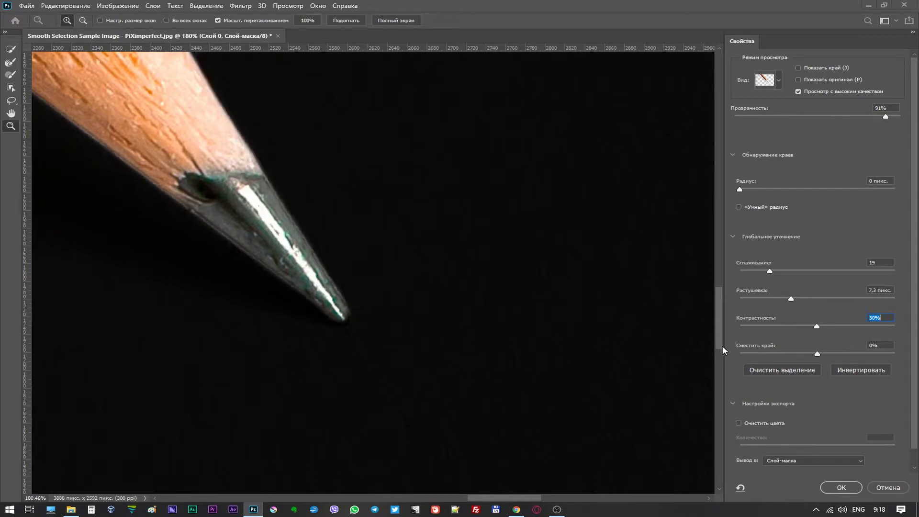
left_click_drag(818, 330, 826, 330)
left_click_drag(826, 329, 832, 329)
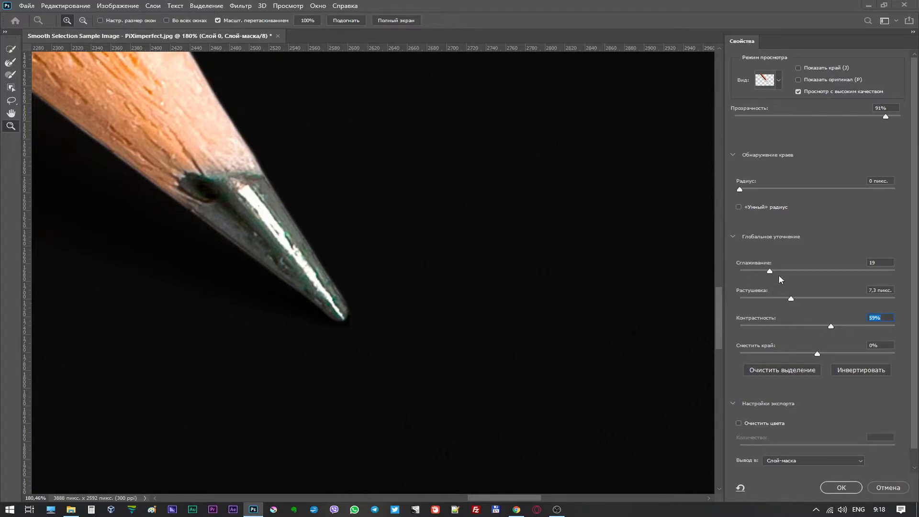
left_click(764, 271)
left_click(784, 298)
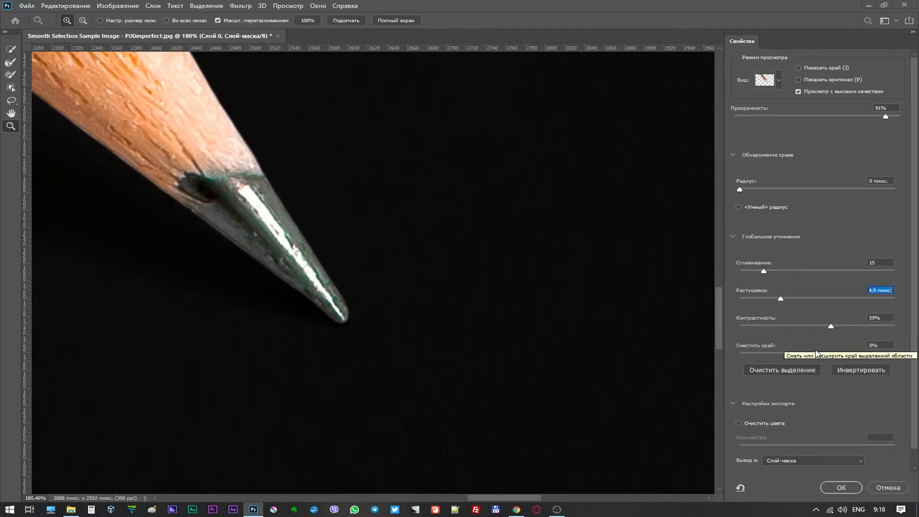
left_click_drag(832, 327, 831, 329)
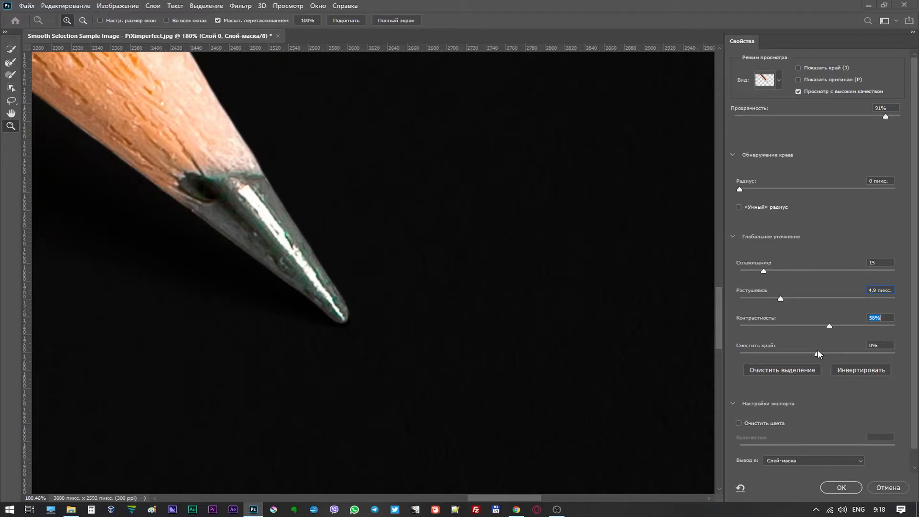
left_click_drag(818, 354, 818, 356)
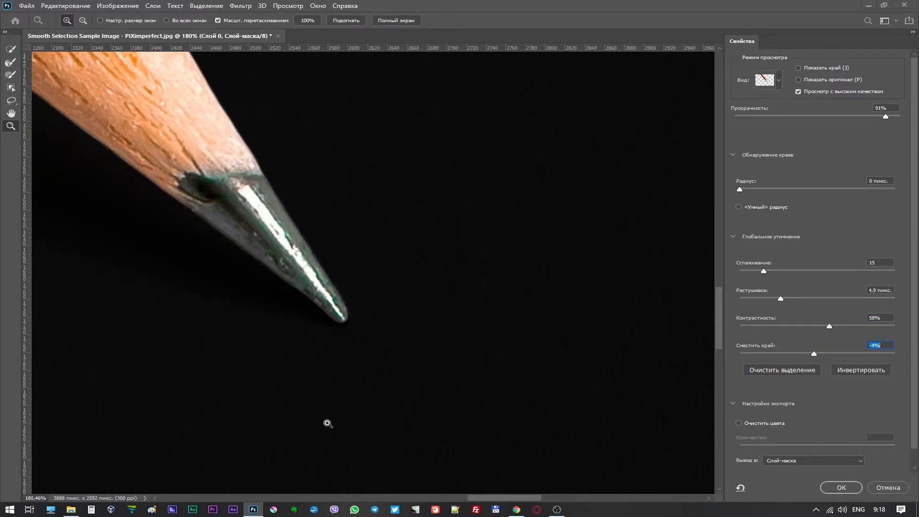
- Output the refined edge to the layer mask and apply Select and Mask
left_click_drag(518, 497, 469, 498)
mouse_move(719, 320)
left_mouse_down()
mouse_move(724, 256)
mouse_move(716, 313)
left_mouse_up()
mouse_move(469, 499)
left_mouse_down()
mouse_move(529, 509)
mouse_move(505, 503)
left_mouse_up()
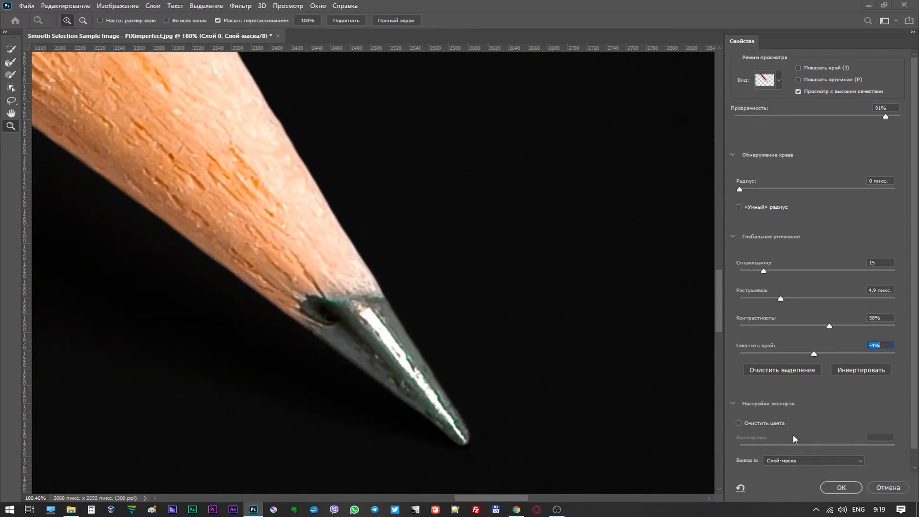
left_click(860, 463)
left_click(820, 460)
left_click(856, 465)
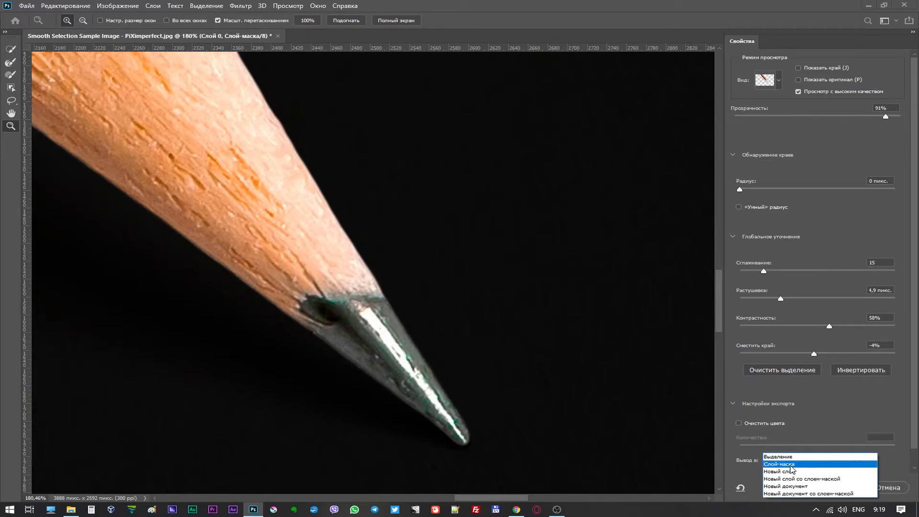
left_click(771, 464)
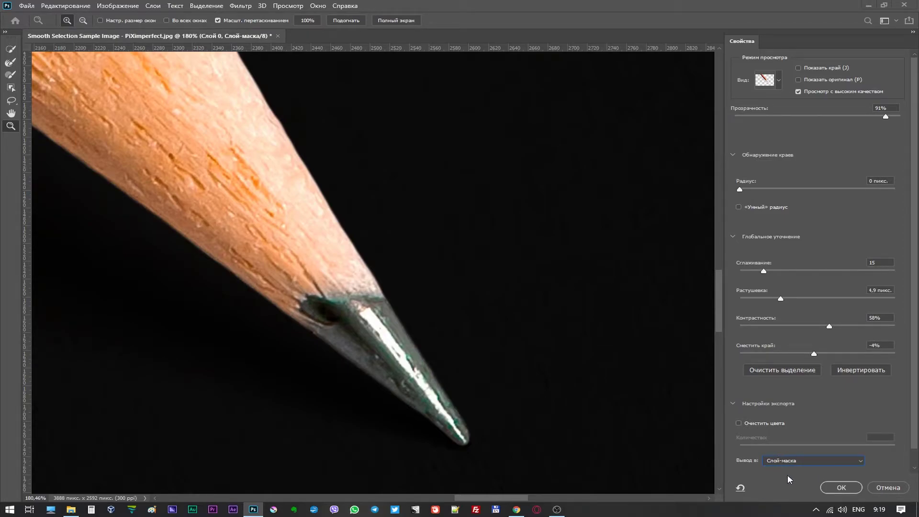
left_click(842, 487)
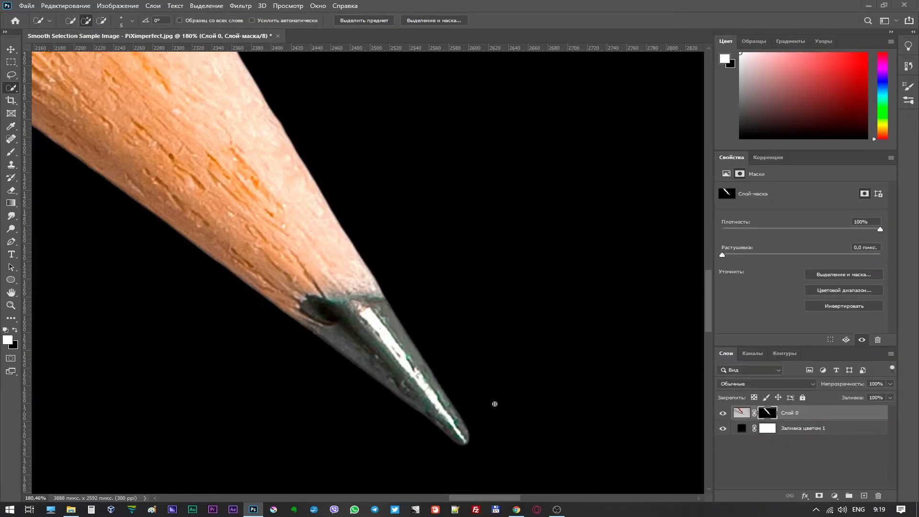
- Add a new empty layer above the masked pencil layer
scroll(463, 448, "down", 5)
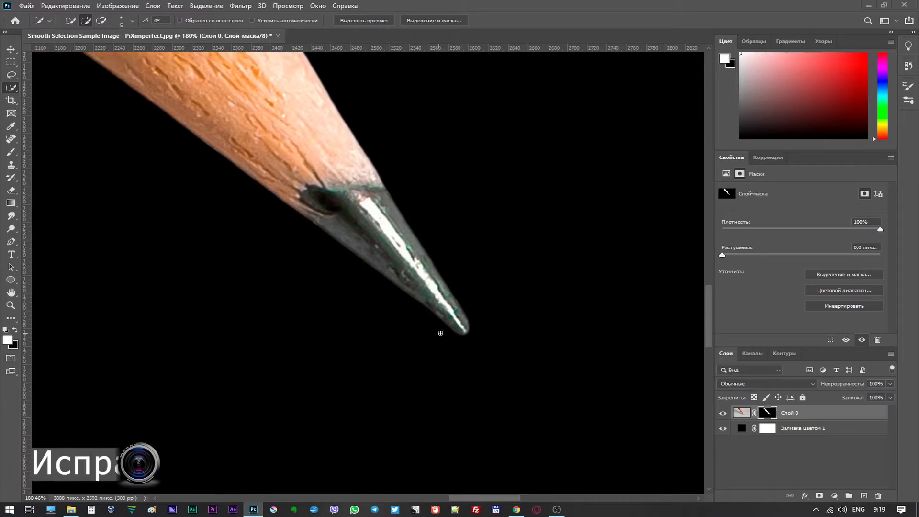
scroll(440, 322, "up", 2)
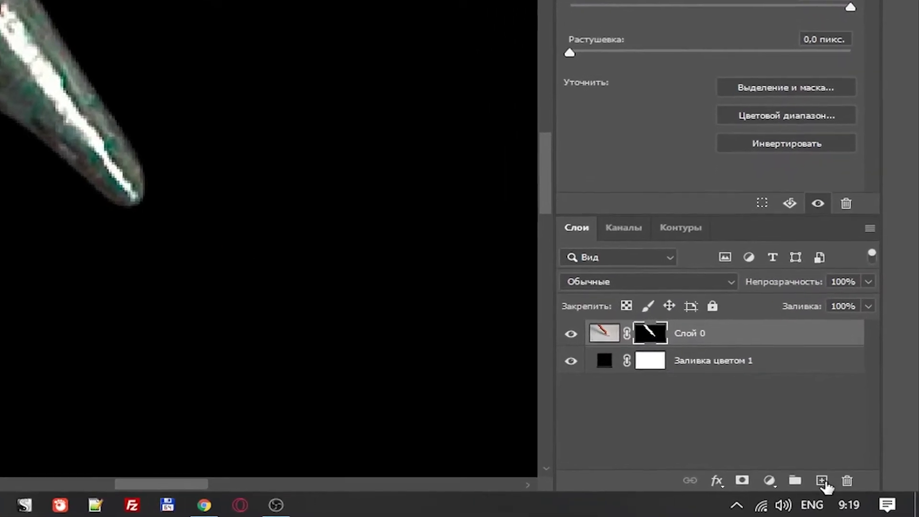
left_click(823, 482)
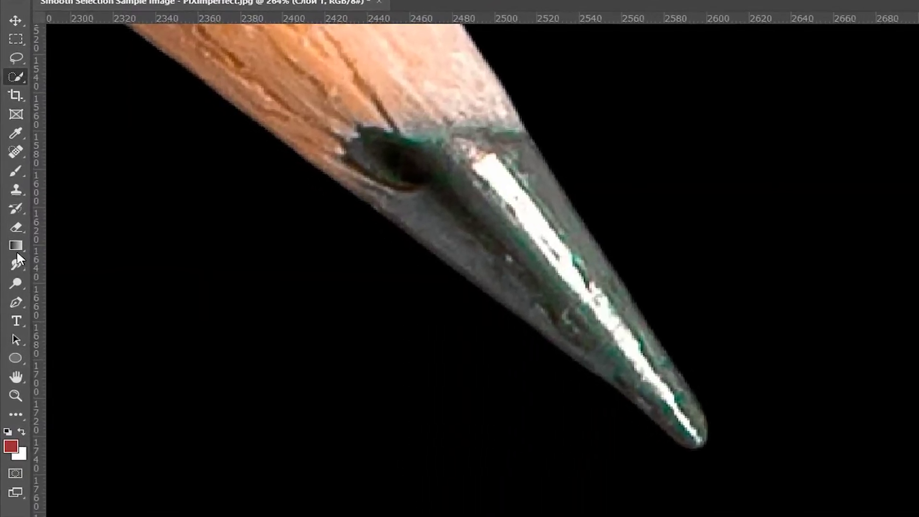
- Clone graphite texture along the tip's lower edge with a 9 px Clone Stamp and clip the layer to the pencil layer
left_click(16, 189)
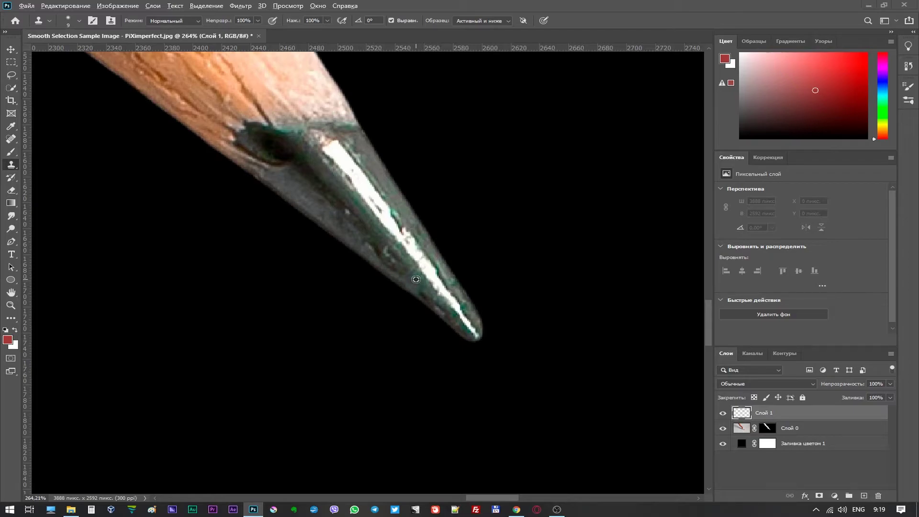
left_click_drag(415, 293, 469, 349)
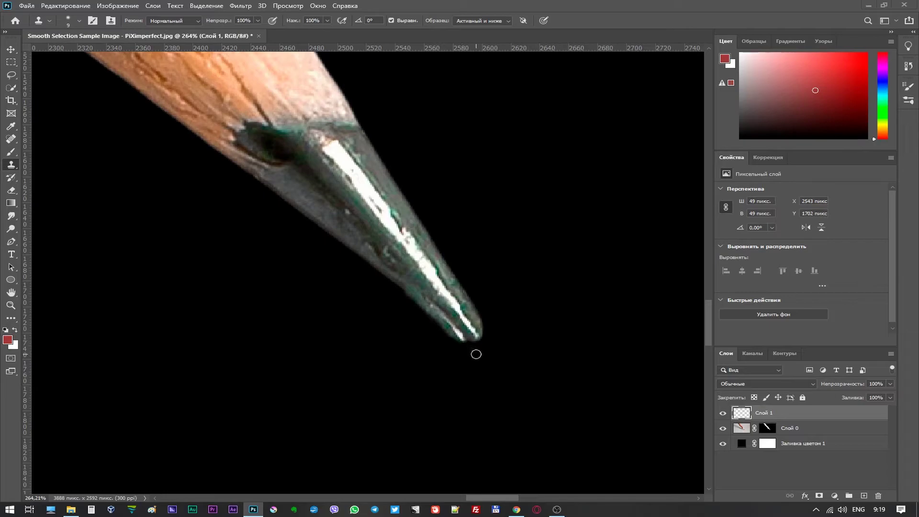
key("ctrl+z")
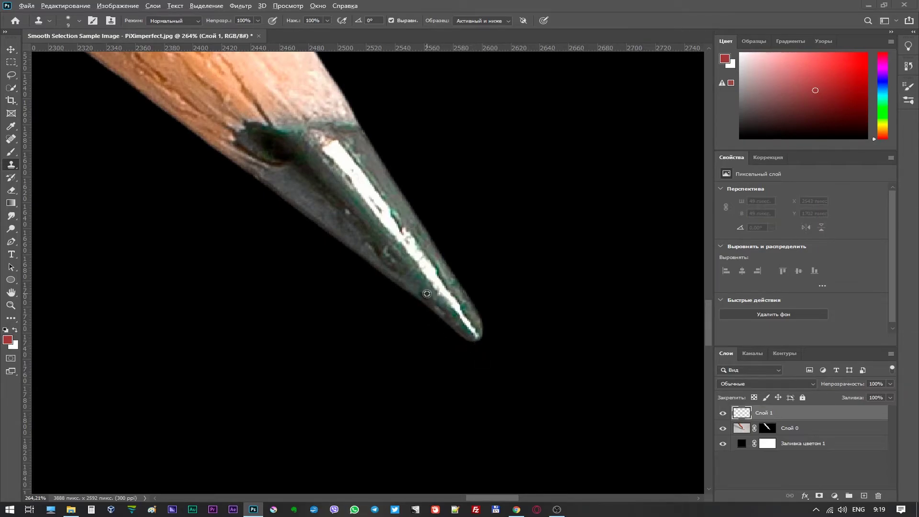
left_click_drag(420, 297, 469, 352)
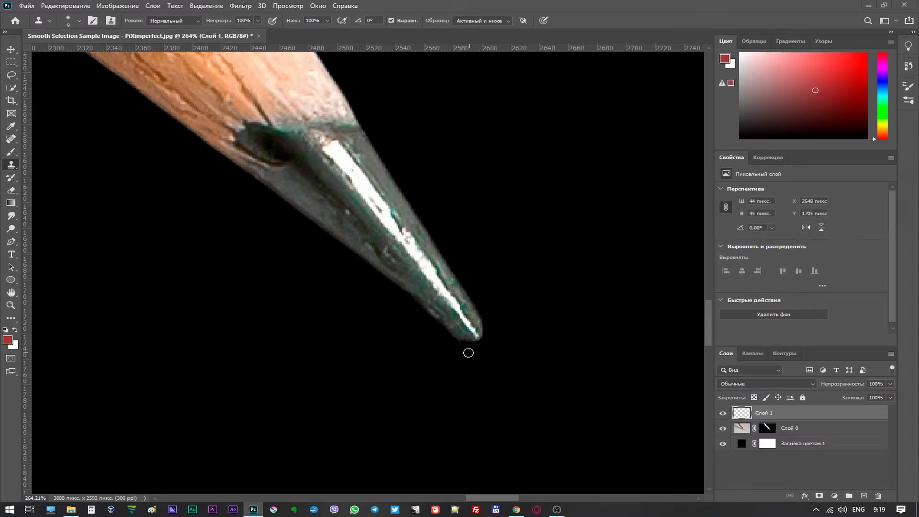
mouse_move(442, 319)
left_mouse_down()
mouse_move(413, 294)
mouse_move(457, 334)
mouse_move(403, 282)
mouse_move(425, 312)
left_mouse_up()
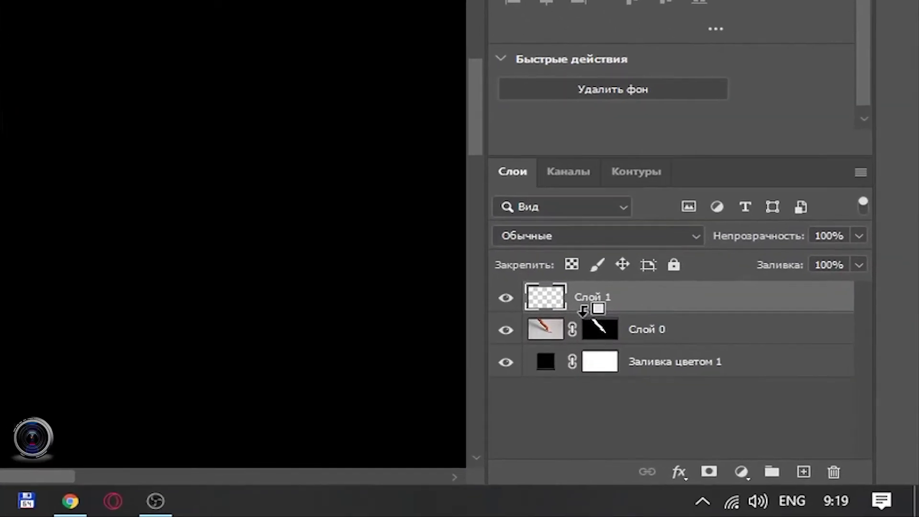
left_click(758, 420, "alt")
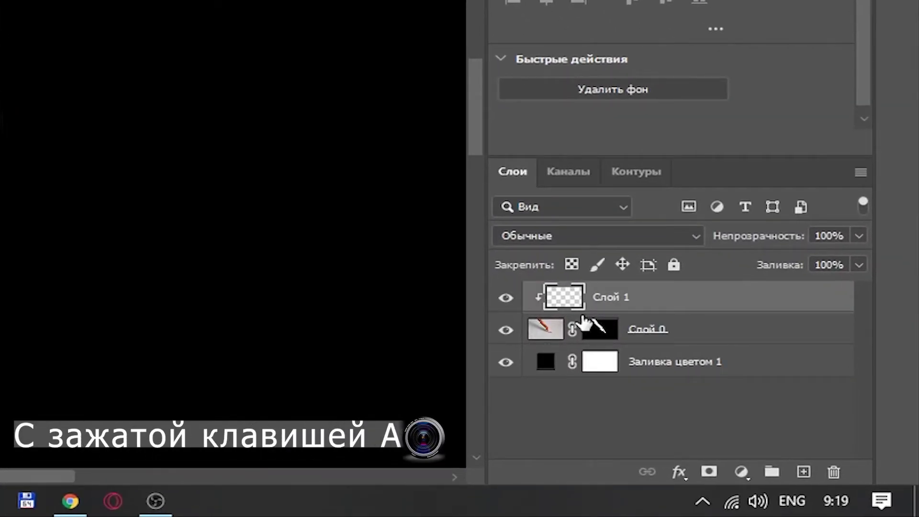
- Correct the pencil layer's mask along the tip's lower edge with an 8 px brush, painting white to extend it and black to trim it
left_click(597, 336)
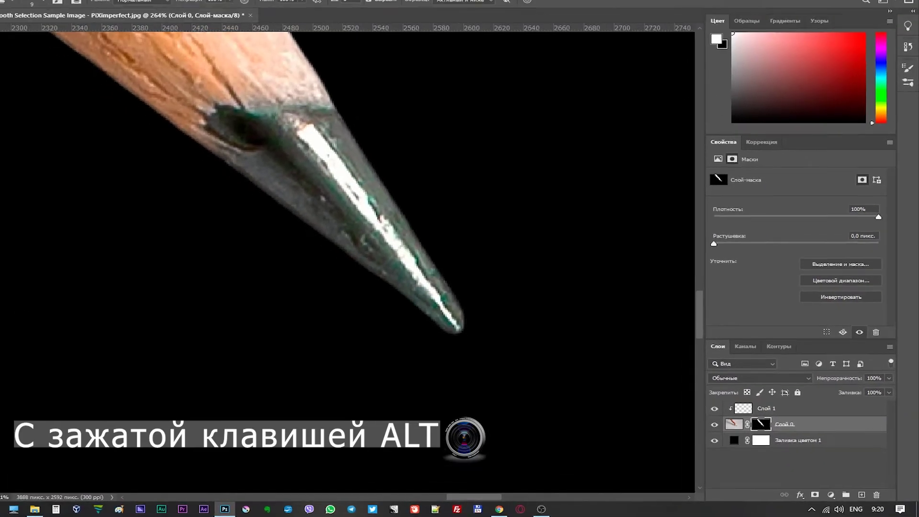
left_click(12, 152)
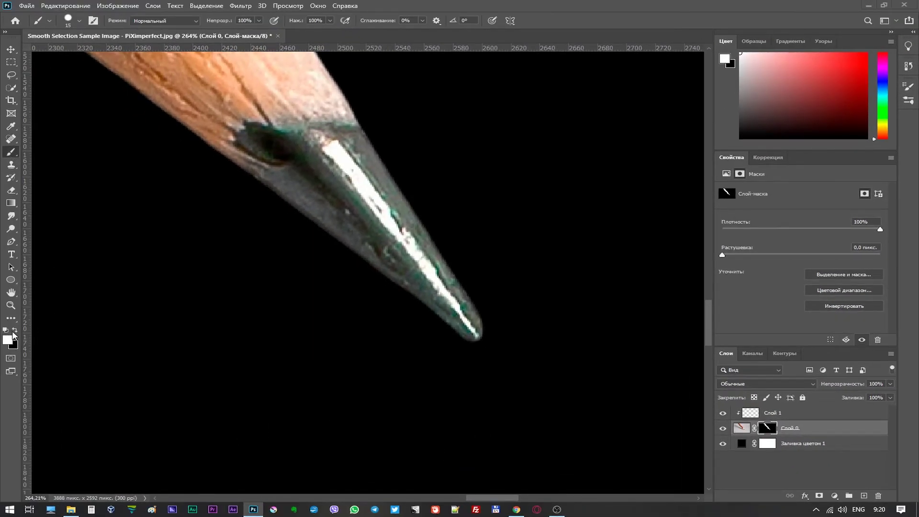
left_click(14, 332)
left_click(16, 332)
scroll(480, 340, "up", 4)
scroll(483, 336, "up", 2)
scroll(475, 334, "down", 1)
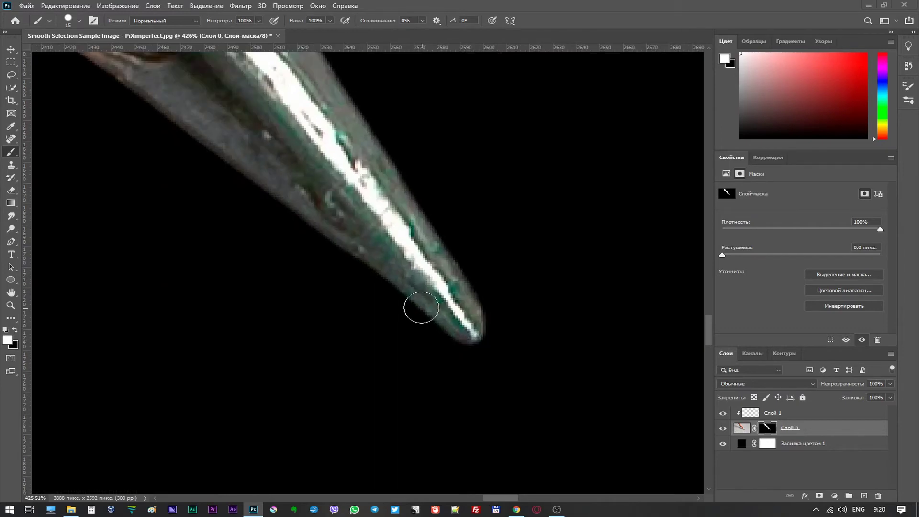
key("bracketleft")
key("bracketleft")
key("bracketleft")
left_click_drag(422, 300, 474, 337)
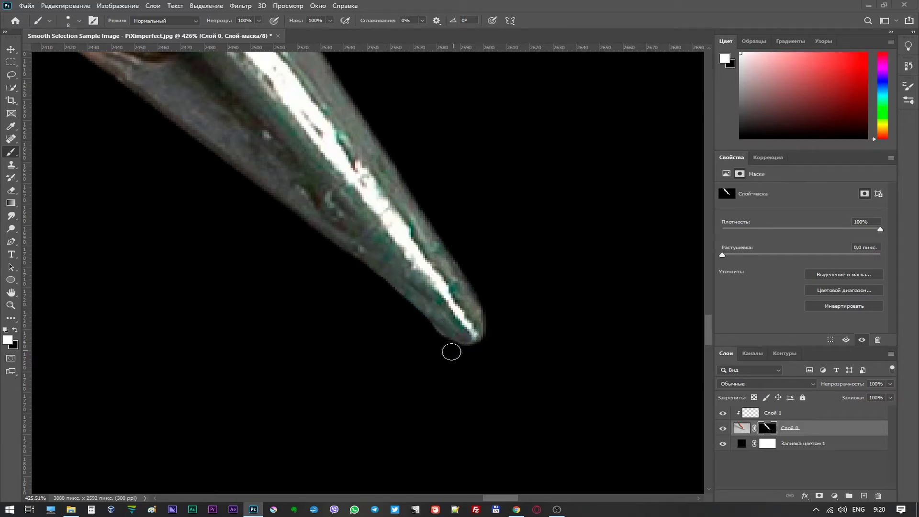
left_click(16, 331)
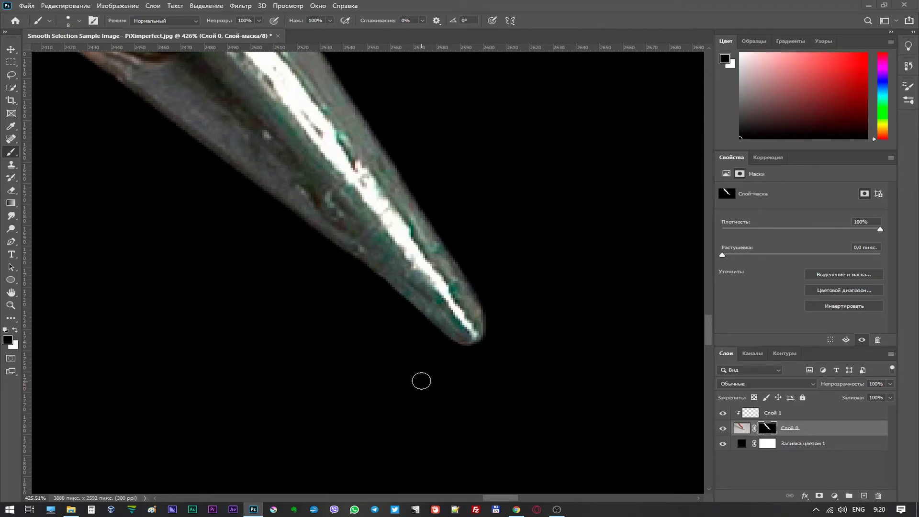
scroll(421, 381, "down", 12)
scroll(462, 410, "down", 10)
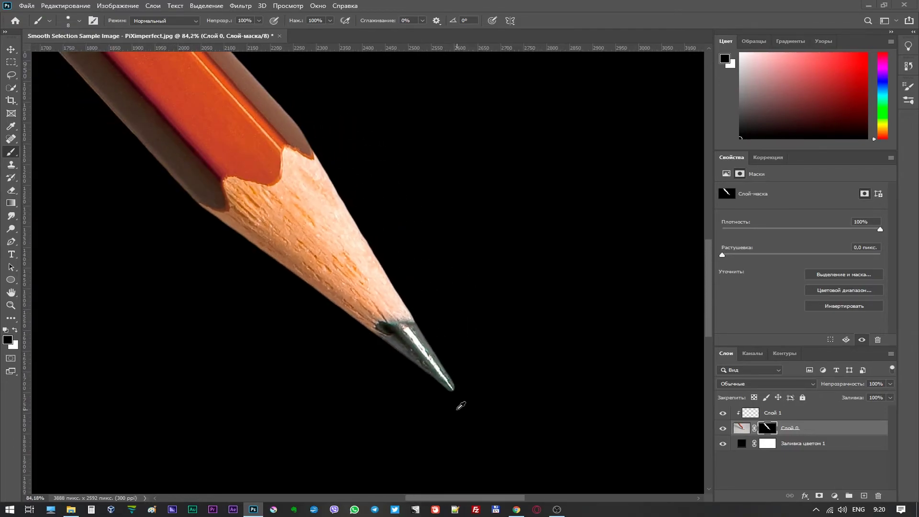
scroll(476, 413, "down", 2)
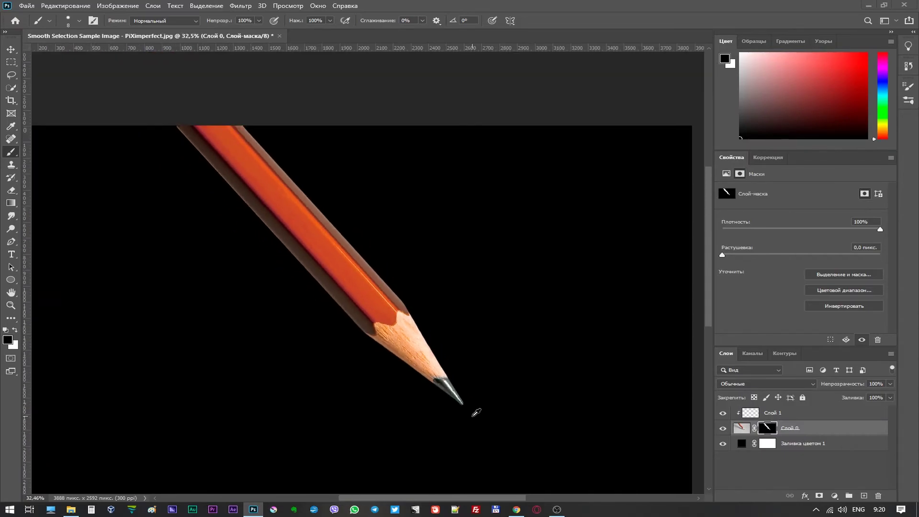
scroll(473, 415, "up", 15)
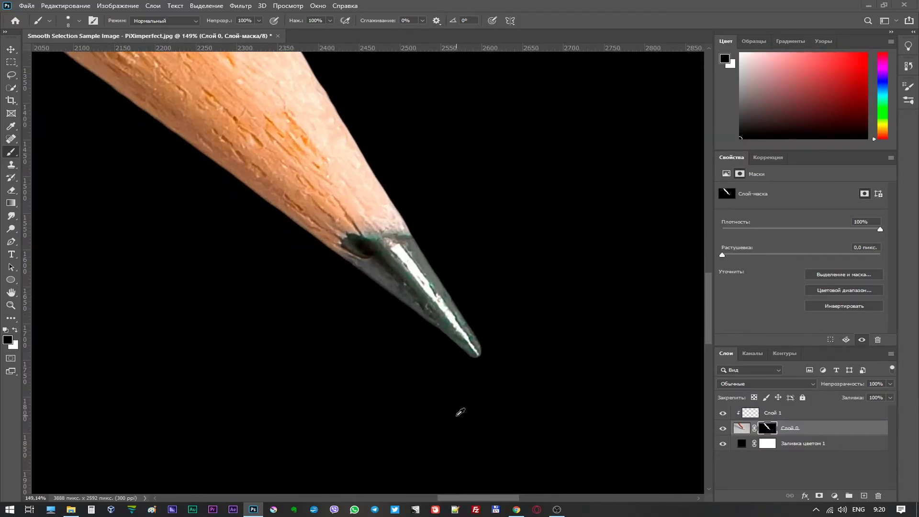
scroll(460, 412, "down", 12)
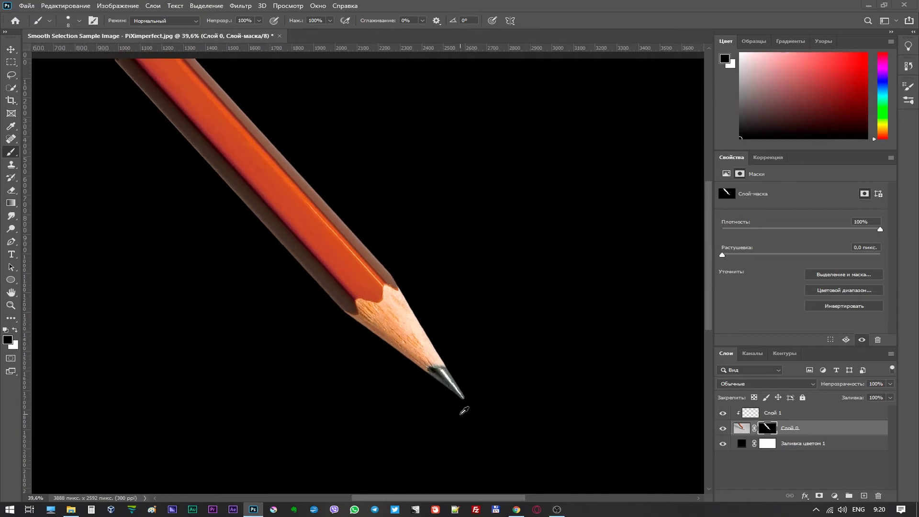
- Change the solid color fill layer behind the pencil to light pink, hex cb9b9b, after trying other hues and shades
scroll(464, 410, "down", 1)
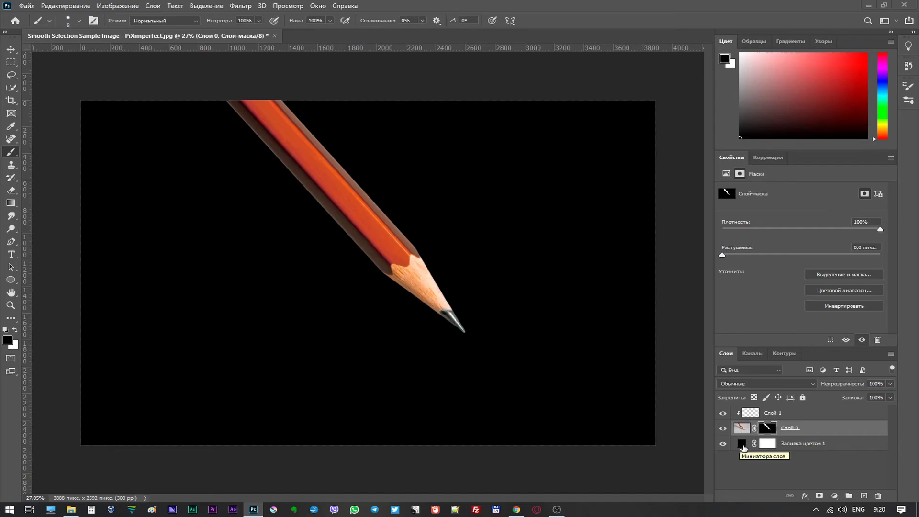
left_click(742, 448)
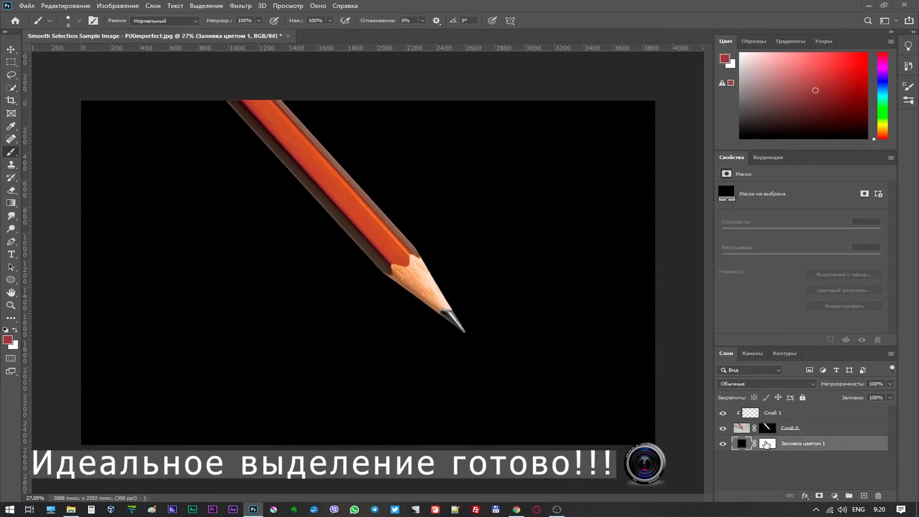
left_click(766, 446)
double_click(742, 444)
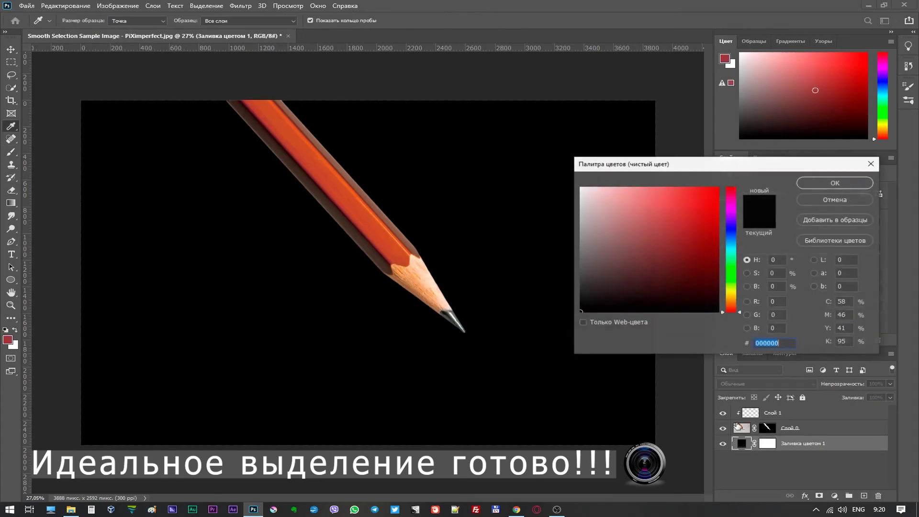
left_click_drag(631, 277, 703, 223)
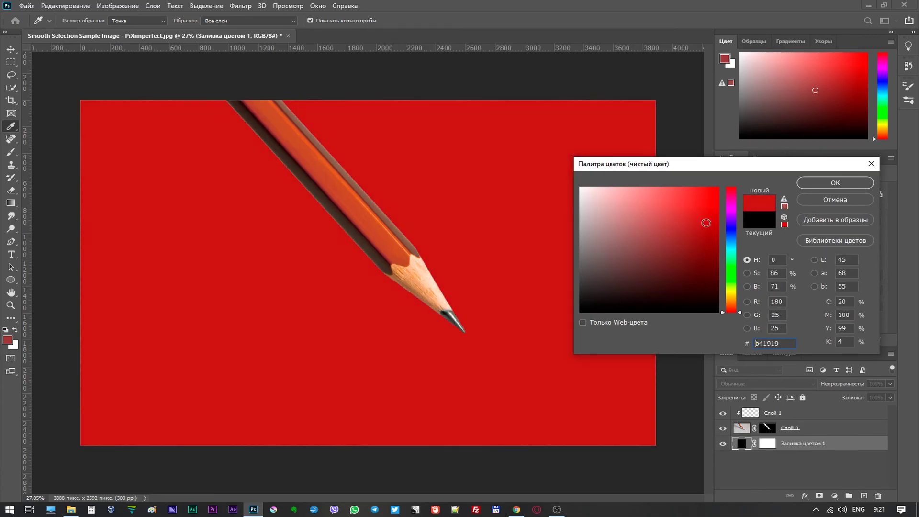
left_click_drag(738, 312, 737, 196)
mouse_move(682, 219)
left_mouse_down()
mouse_move(626, 204)
mouse_move(584, 212)
mouse_move(623, 225)
mouse_move(611, 212)
left_mouse_up()
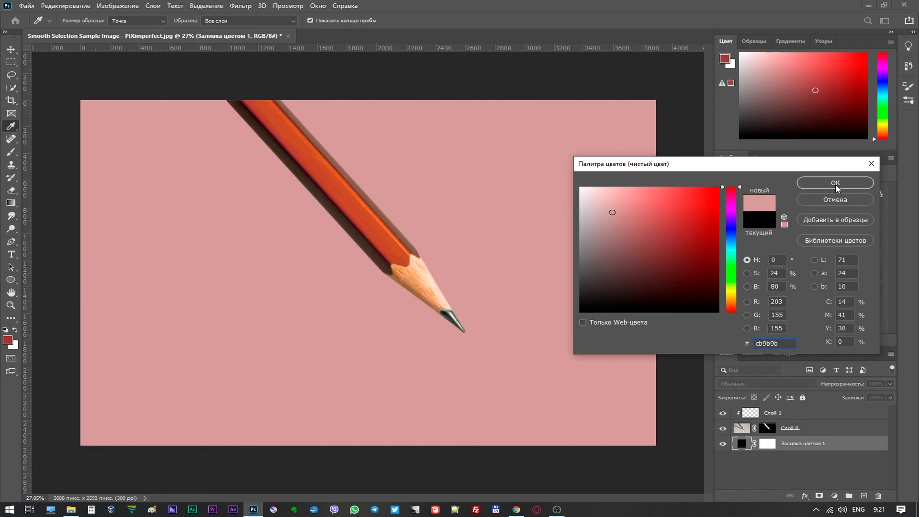
left_click(835, 184)
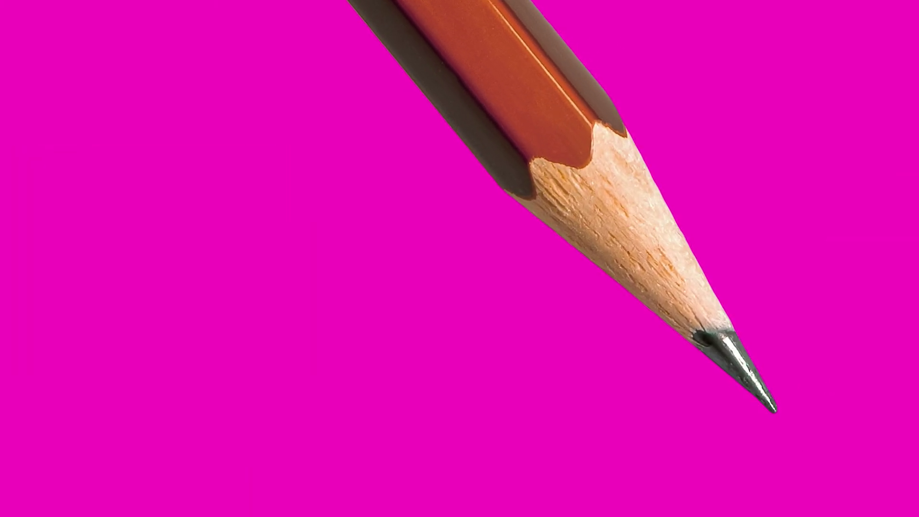